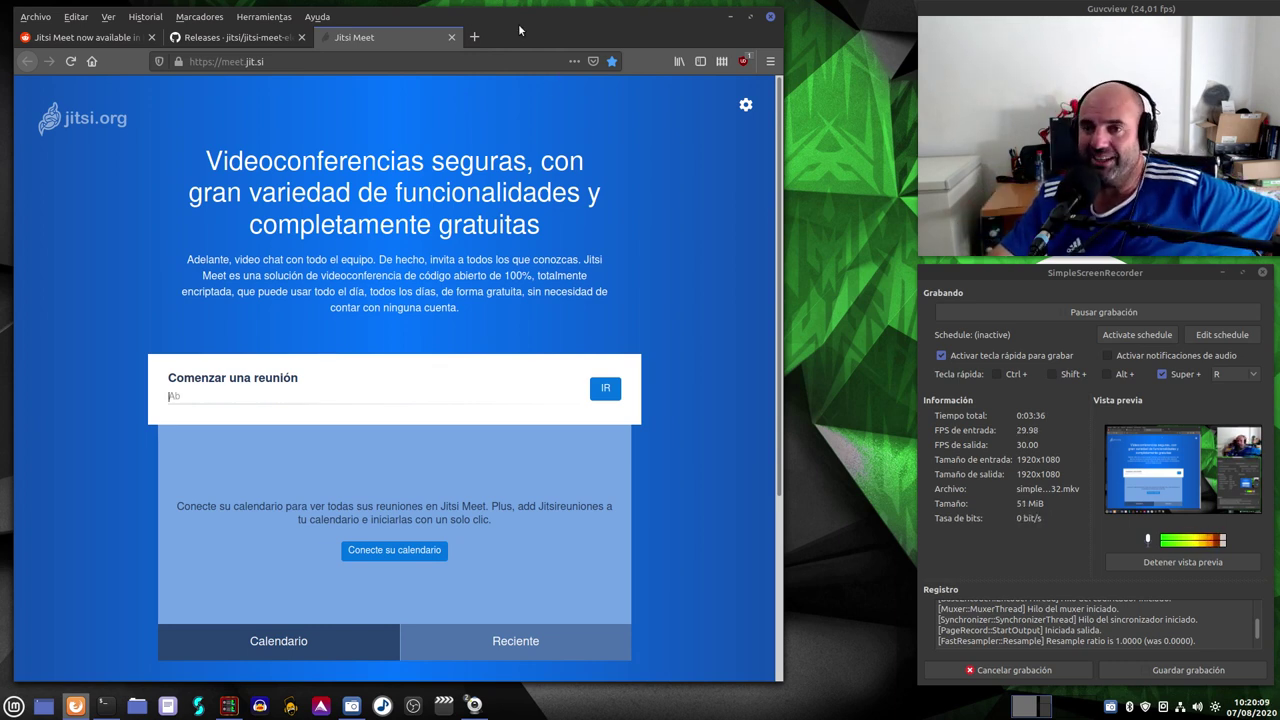
# - Start a new Jitsi Meet meeting in a room named taka-taka
pyautogui.moveTo(602, 359); pyautogui.dragTo(619, 362)
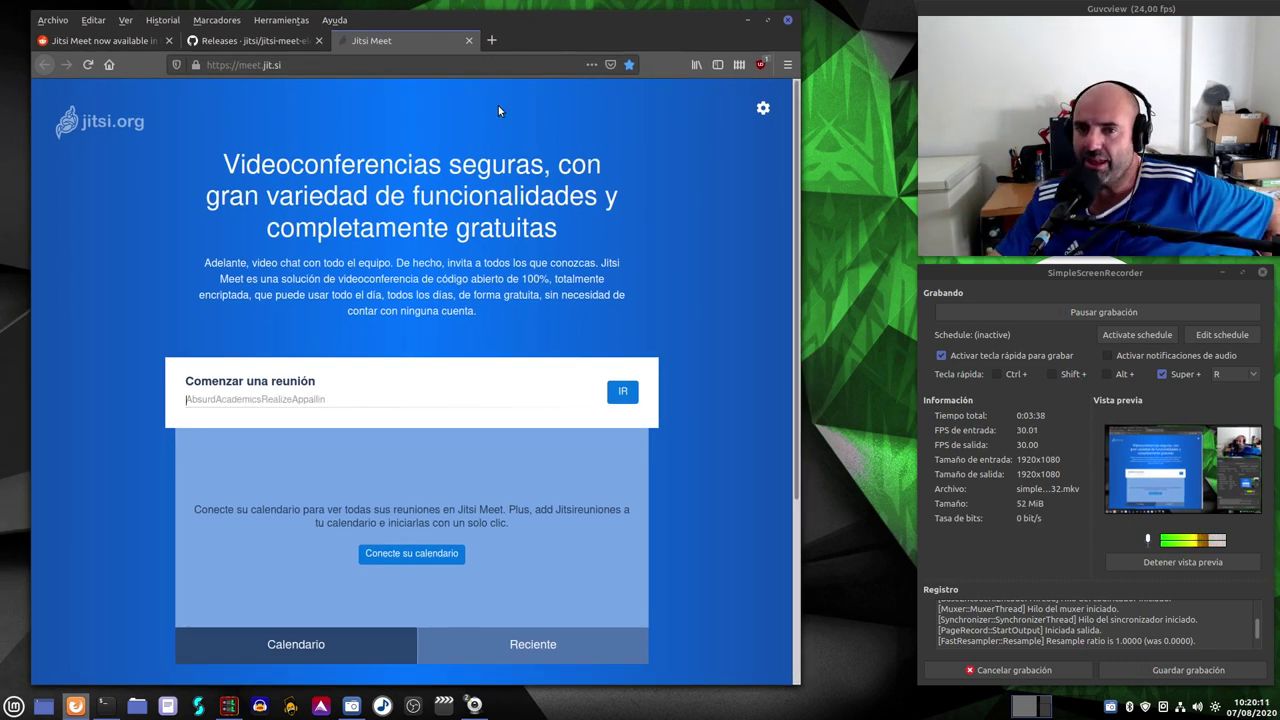
pyautogui.click(327, 69)
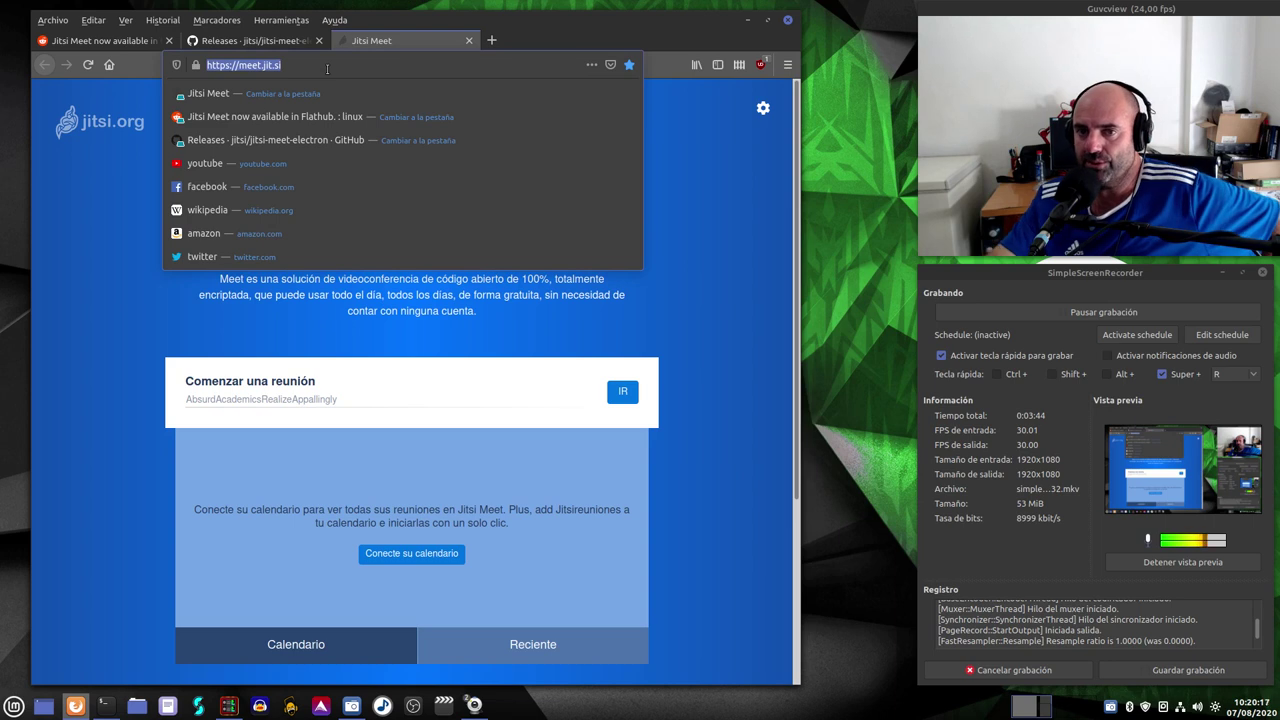
pyautogui.click(310, 397)
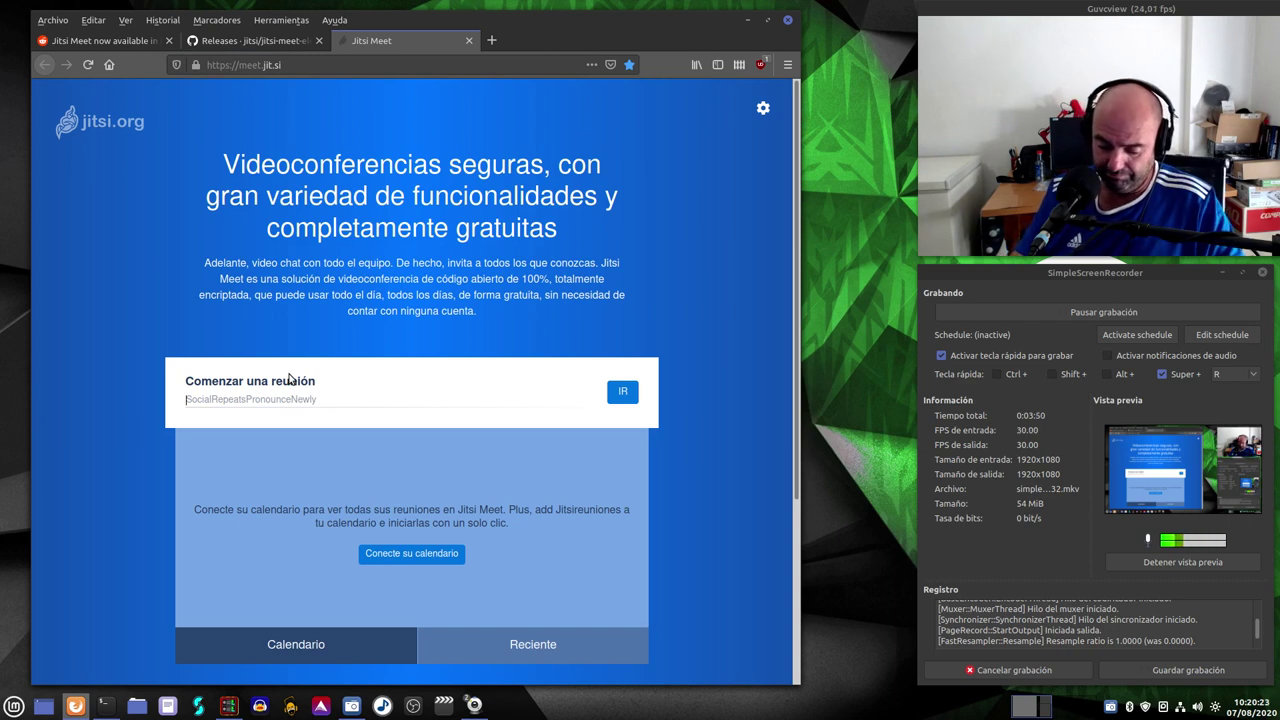
pyautogui.write('taka')
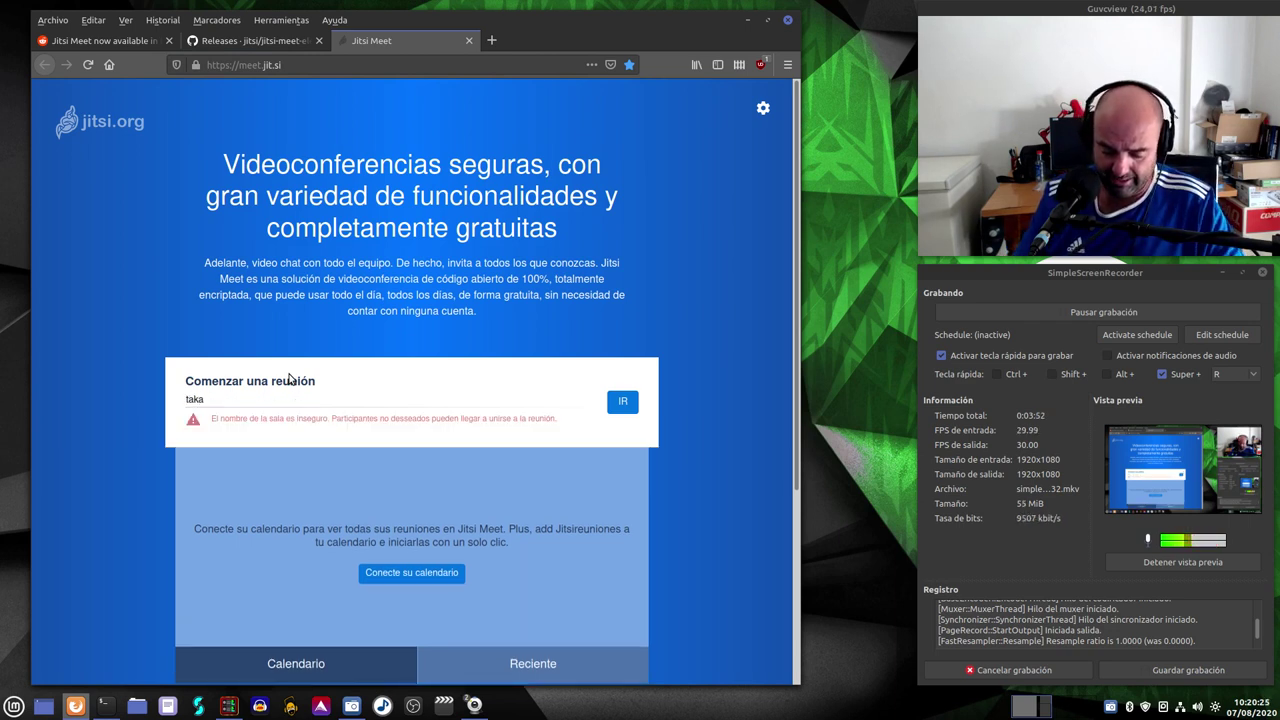
pyautogui.write('-')
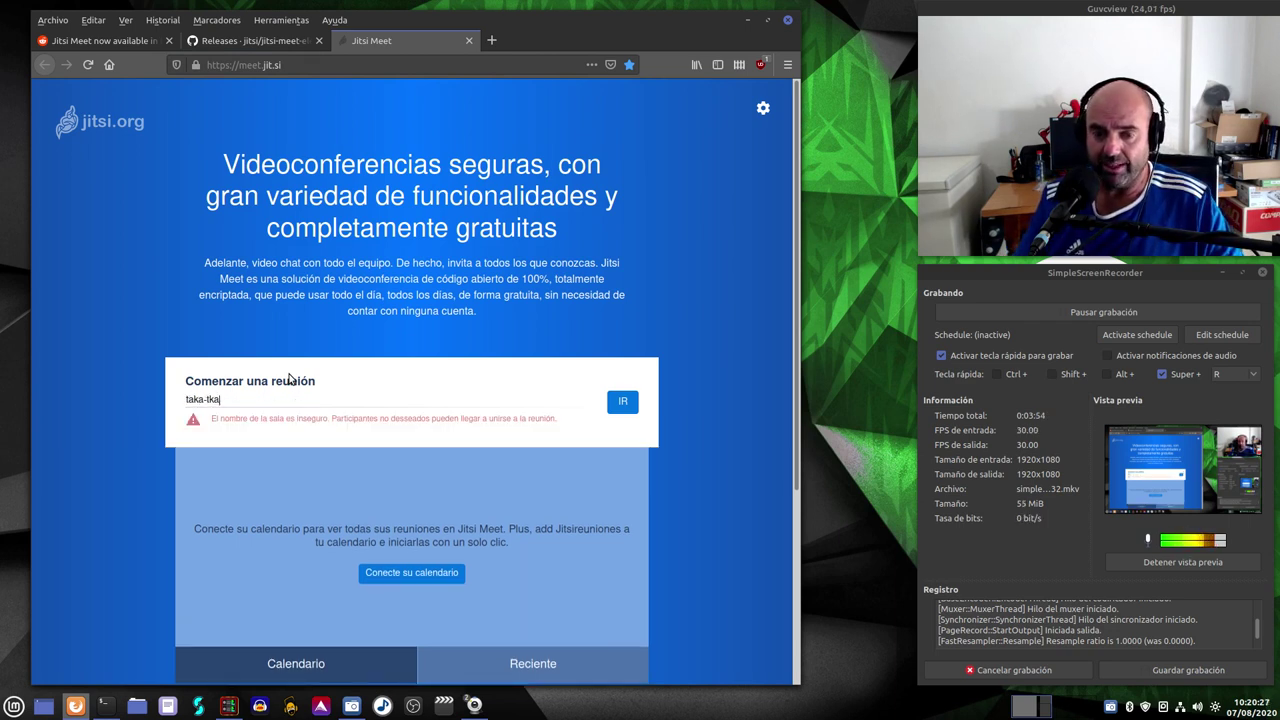
pyautogui.write('ta')
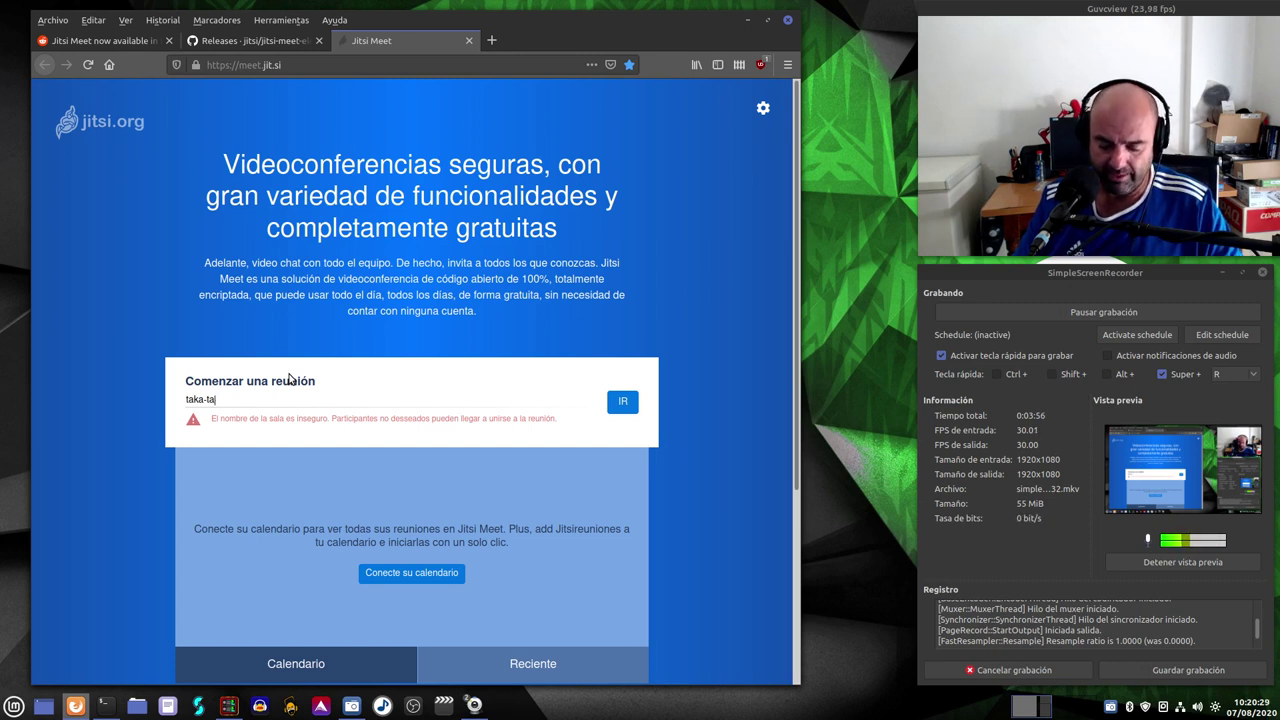
pyautogui.write('ka')
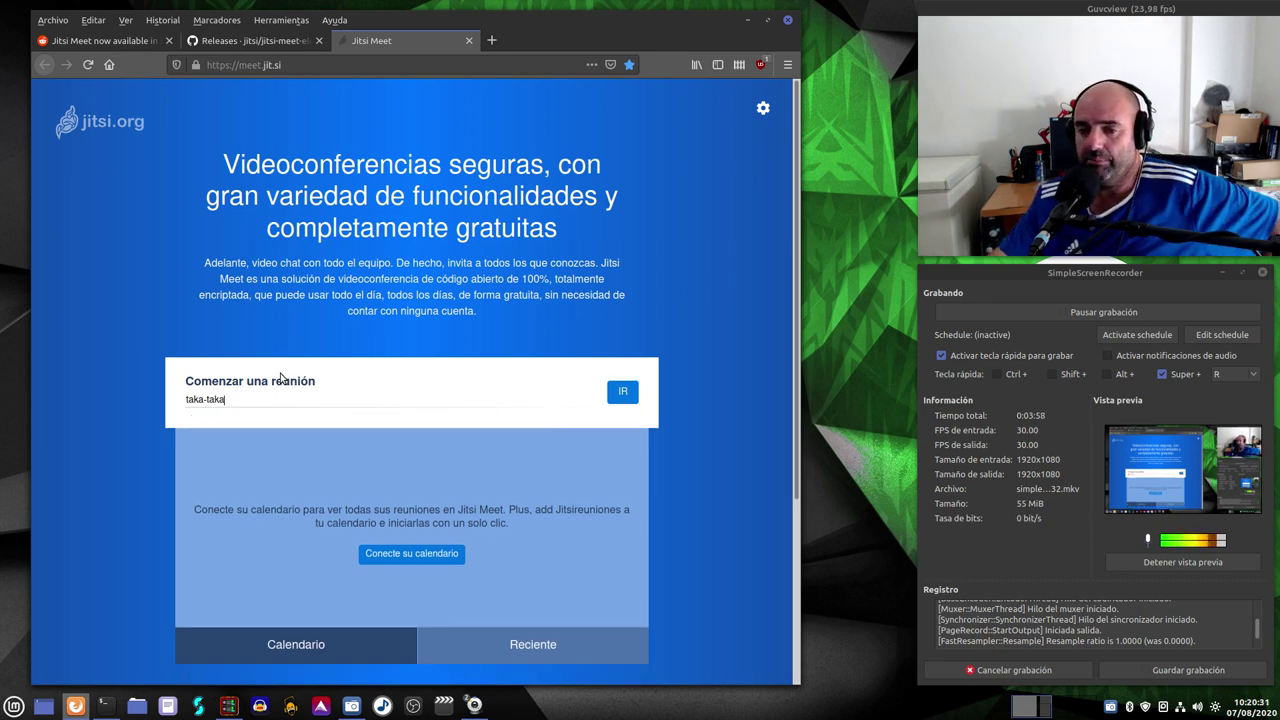
pyautogui.click(621, 396)
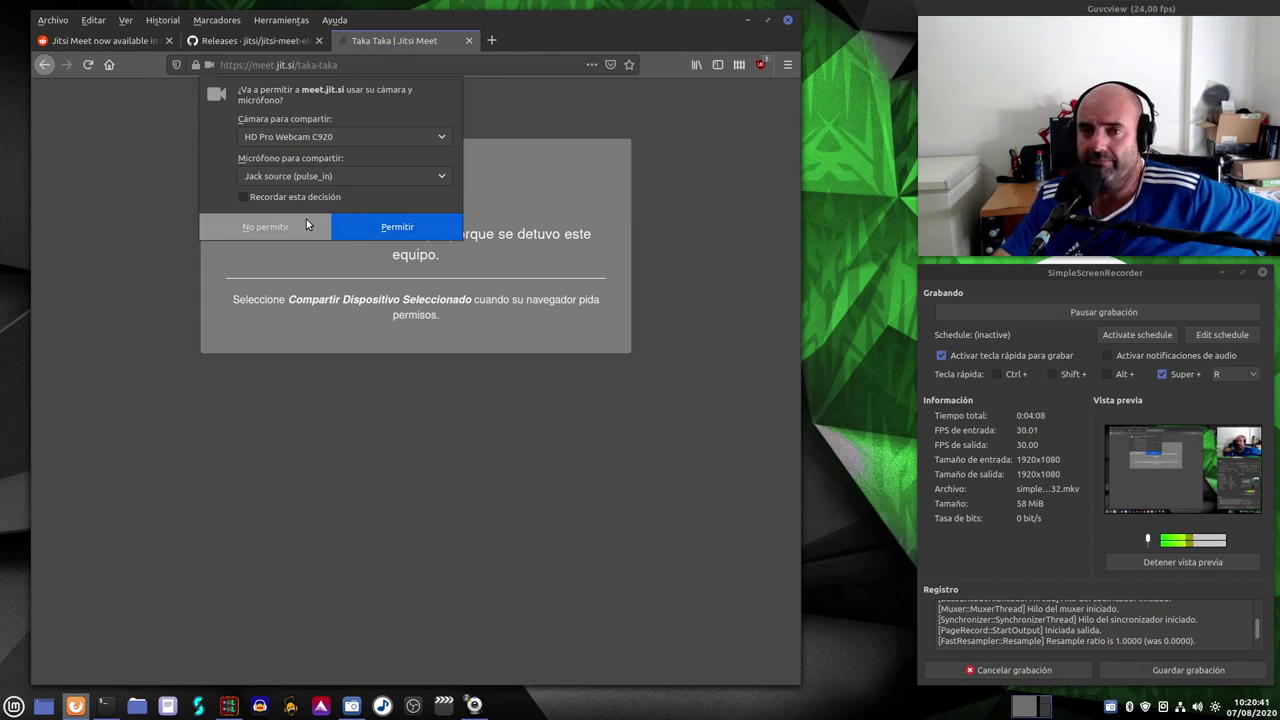
# - Allow the site to use the webcam and microphone, enter the participant's display name and join the meeting
pyautogui.click(397, 226)
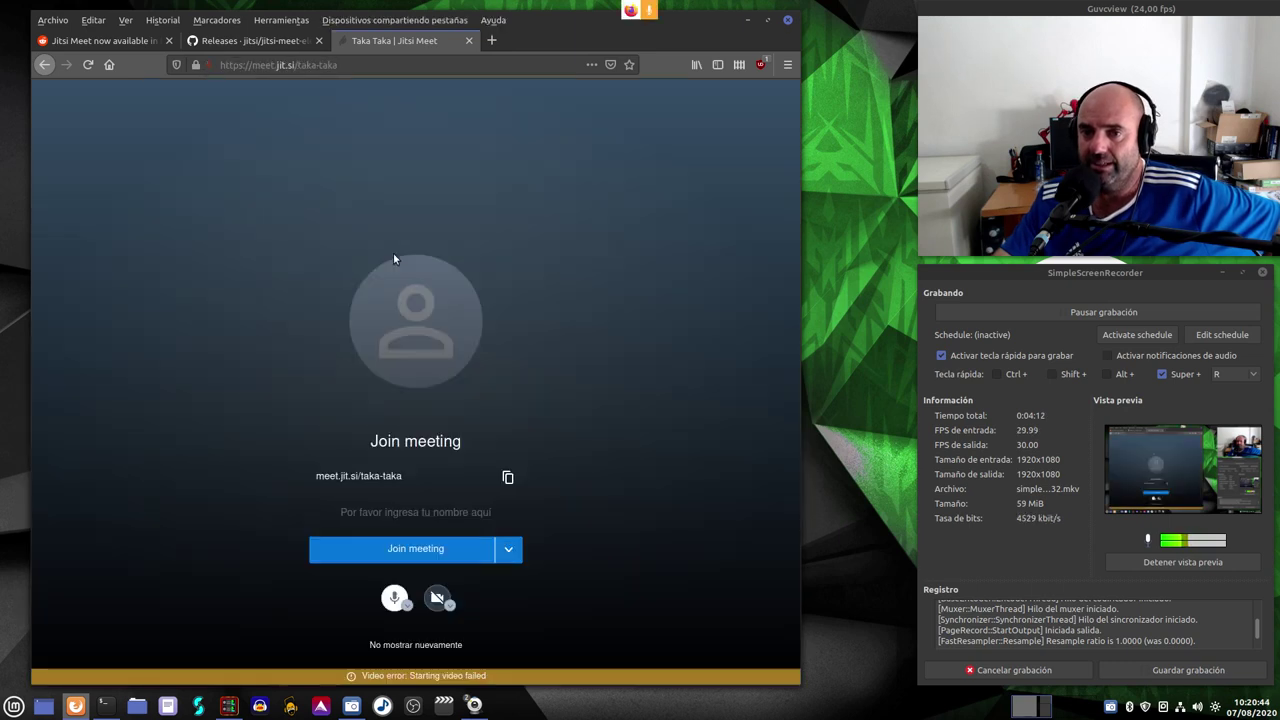
pyautogui.click(407, 511)
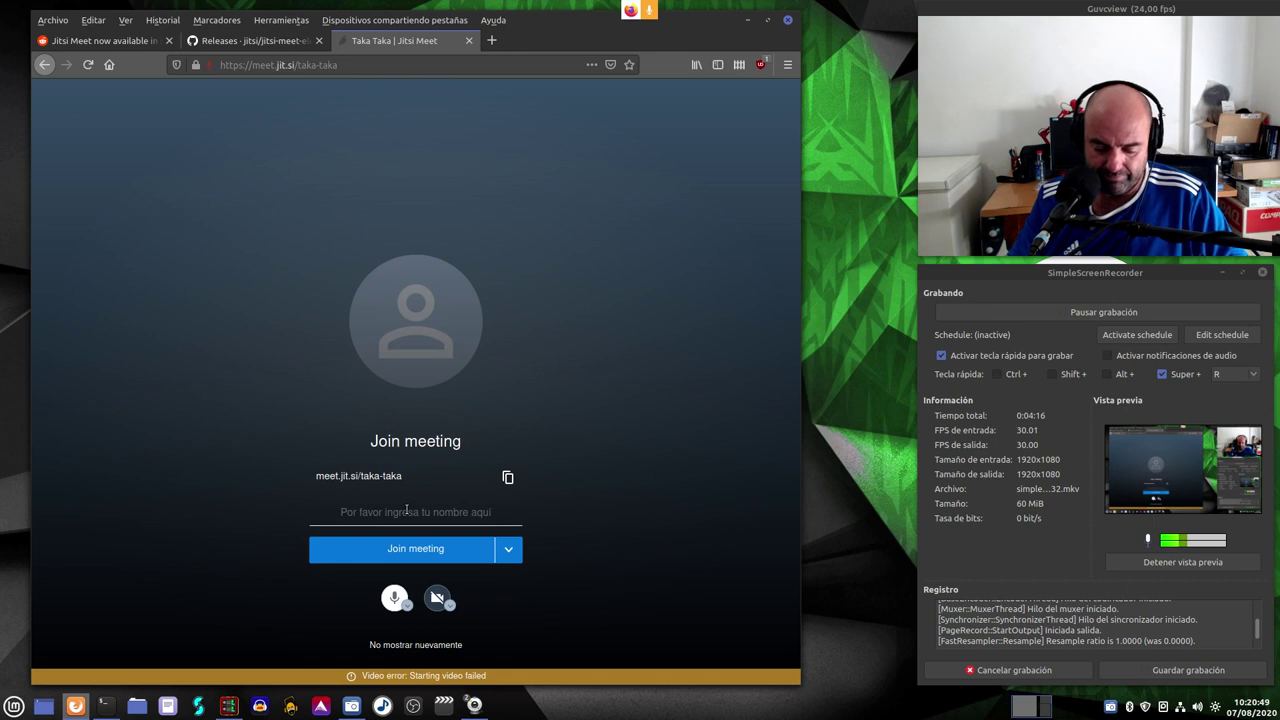
pyautogui.write('Yoyo')
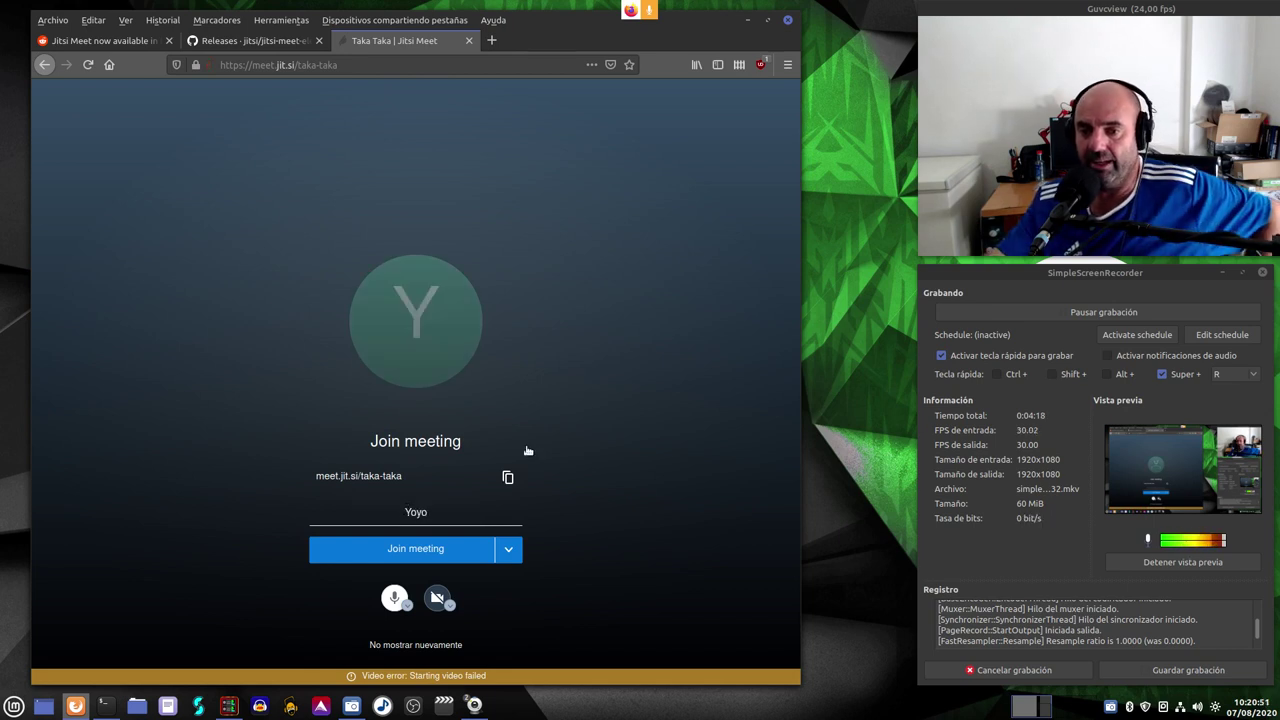
pyautogui.click(437, 557)
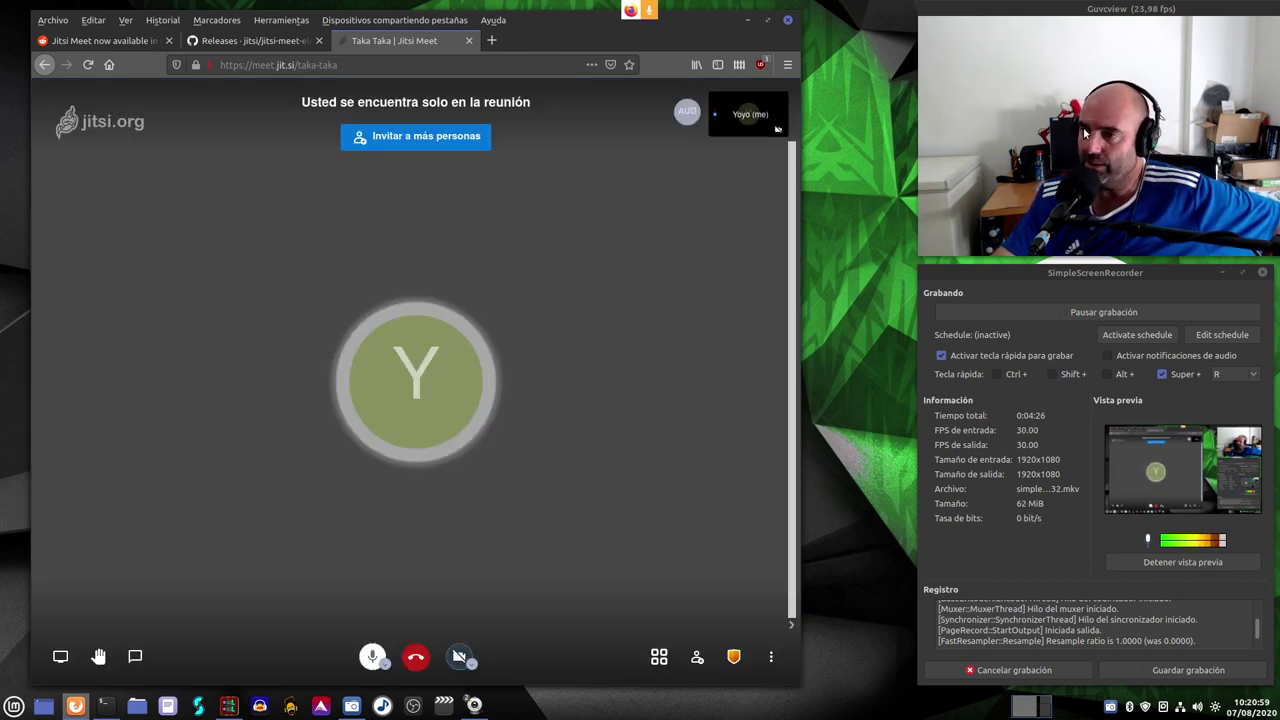
# - Try the meeting's tile view, return to the speaker view and open the list of further meeting options
pyautogui.moveTo(634, 309)
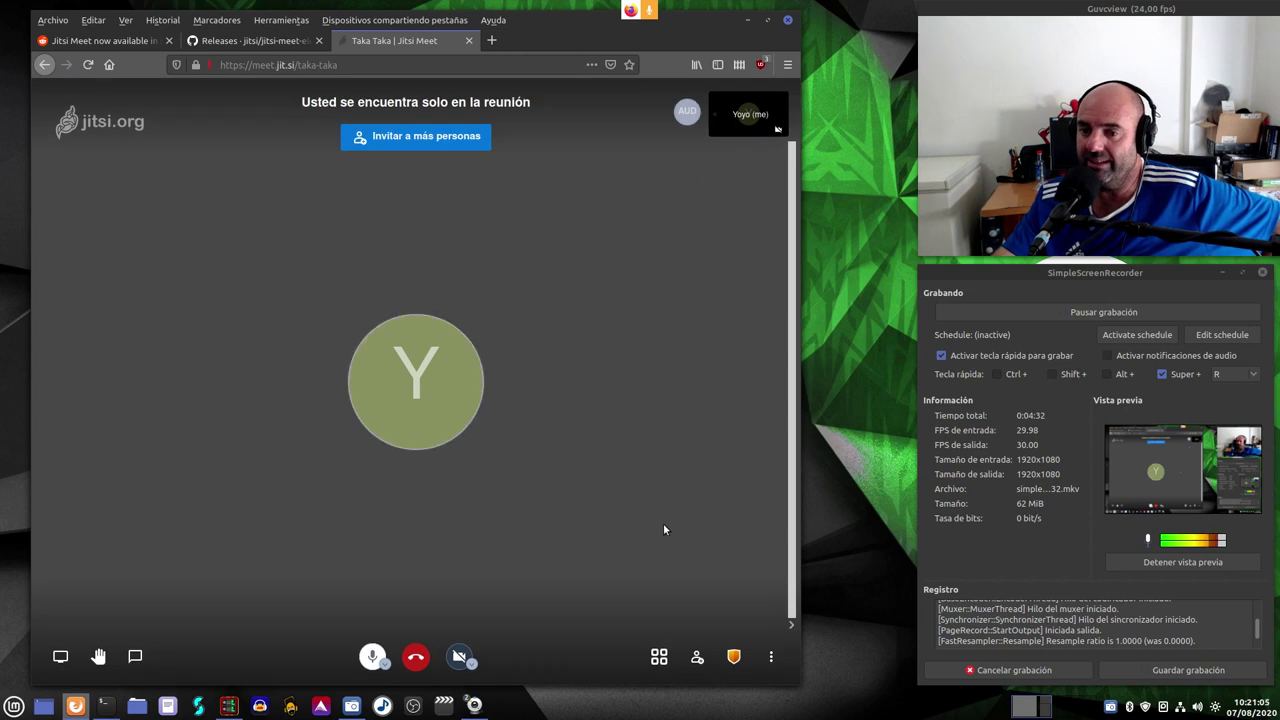
pyautogui.click(659, 656)
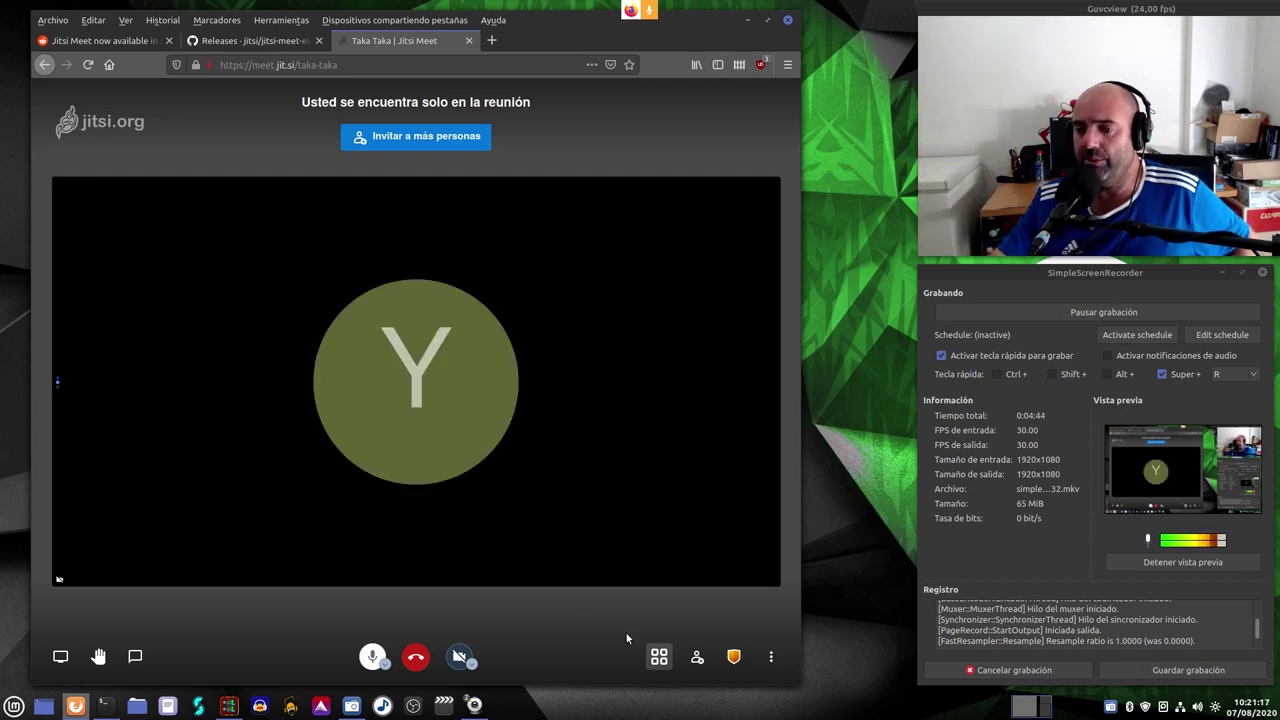
pyautogui.click(659, 656)
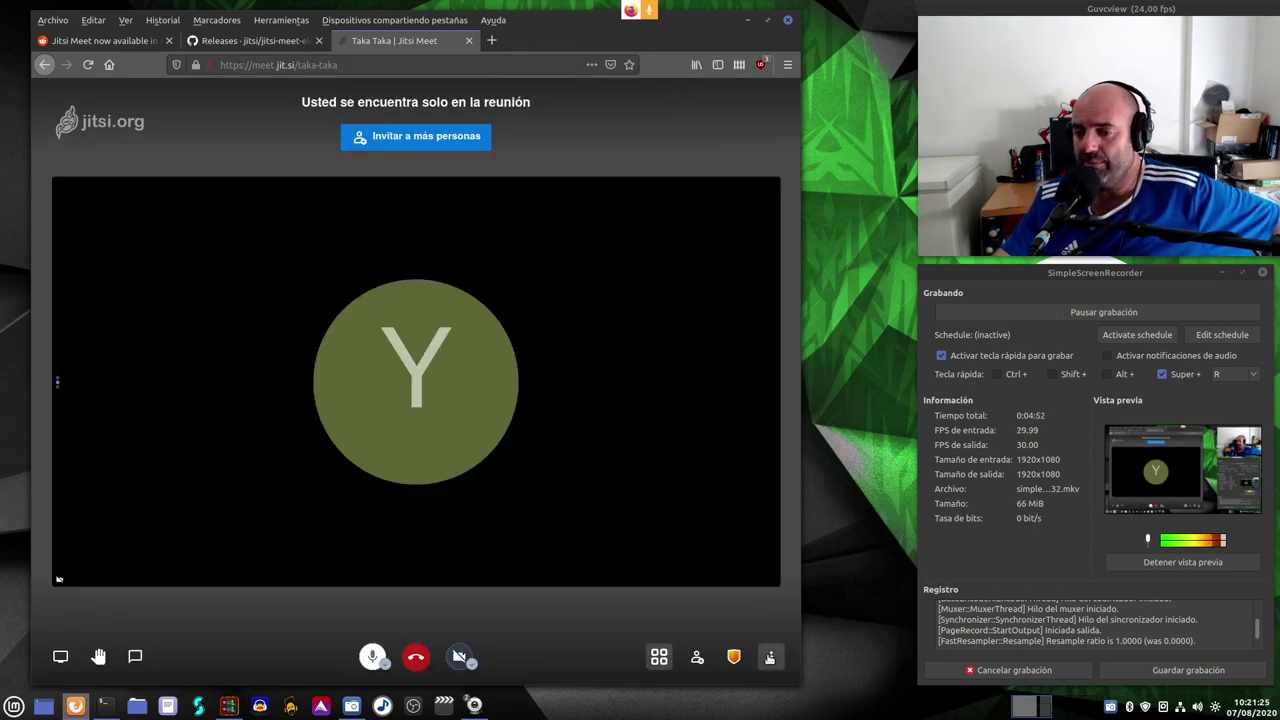
pyautogui.click(771, 656)
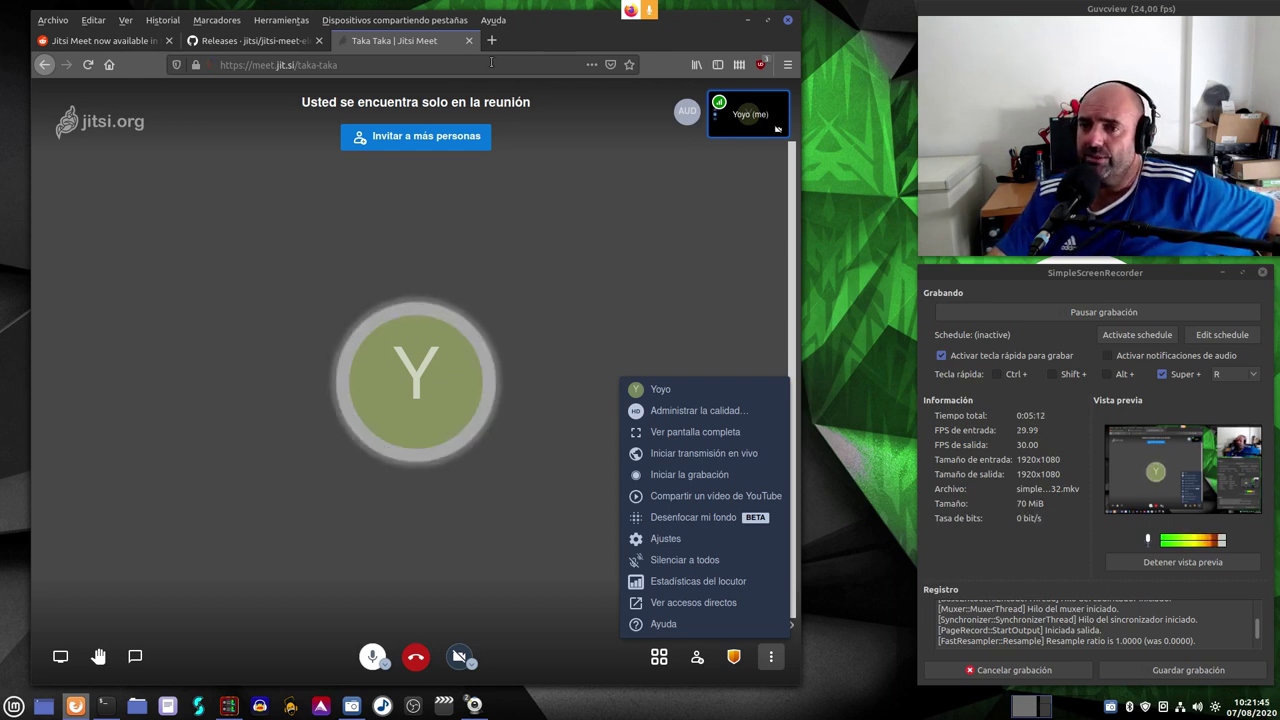
# - Close the meeting page and look through the Reddit post about Jitsi Meet being available in Flathub
pyautogui.click(469, 40)
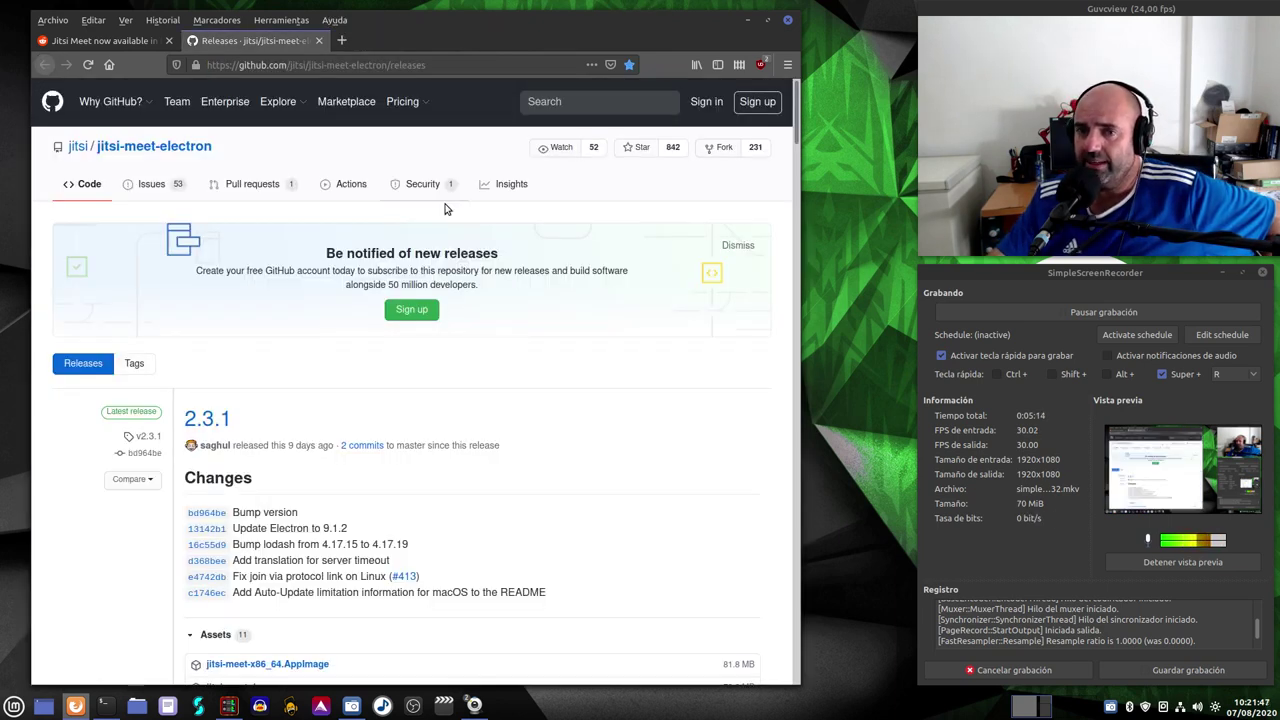
pyautogui.click(117, 48)
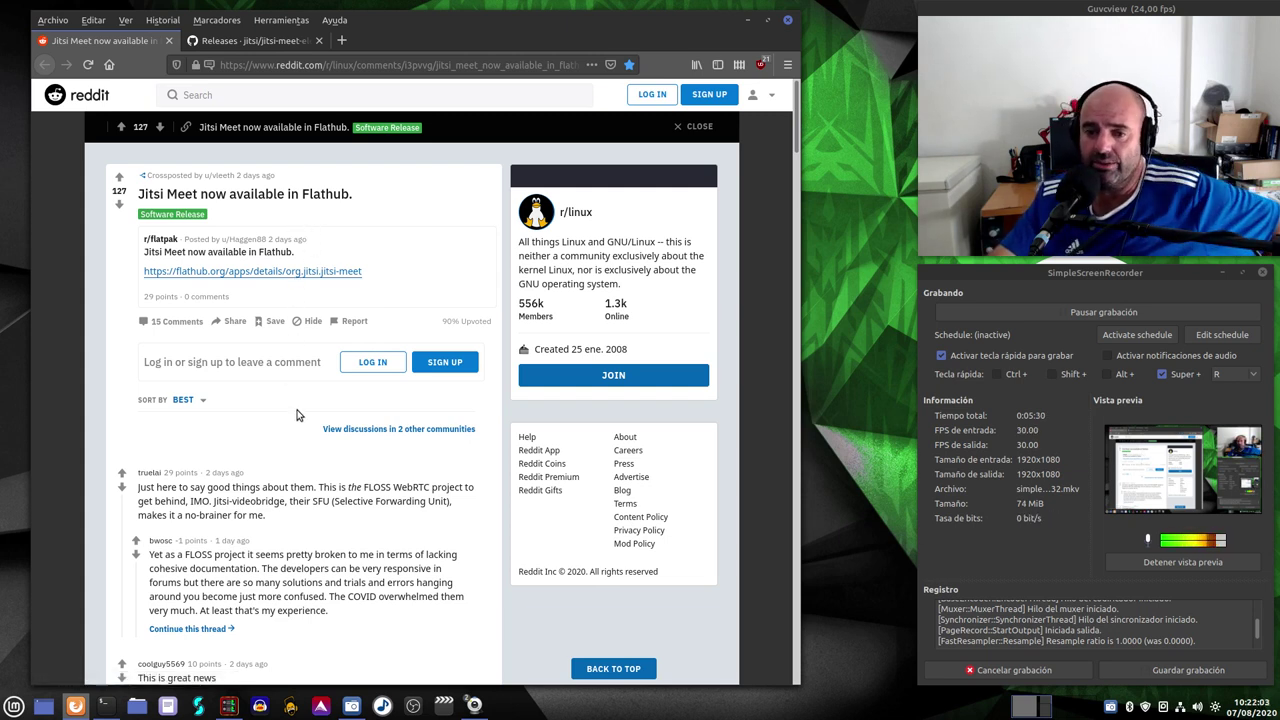
pyautogui.scroll(-4, 288, 380)
pyautogui.scroll(3, 296, 400)
# - Review the assets of release 2.3.1 on the jitsi-meet-electron GitHub page and download jitsi-meet-x86_64.AppImage
pyautogui.click(257, 40)
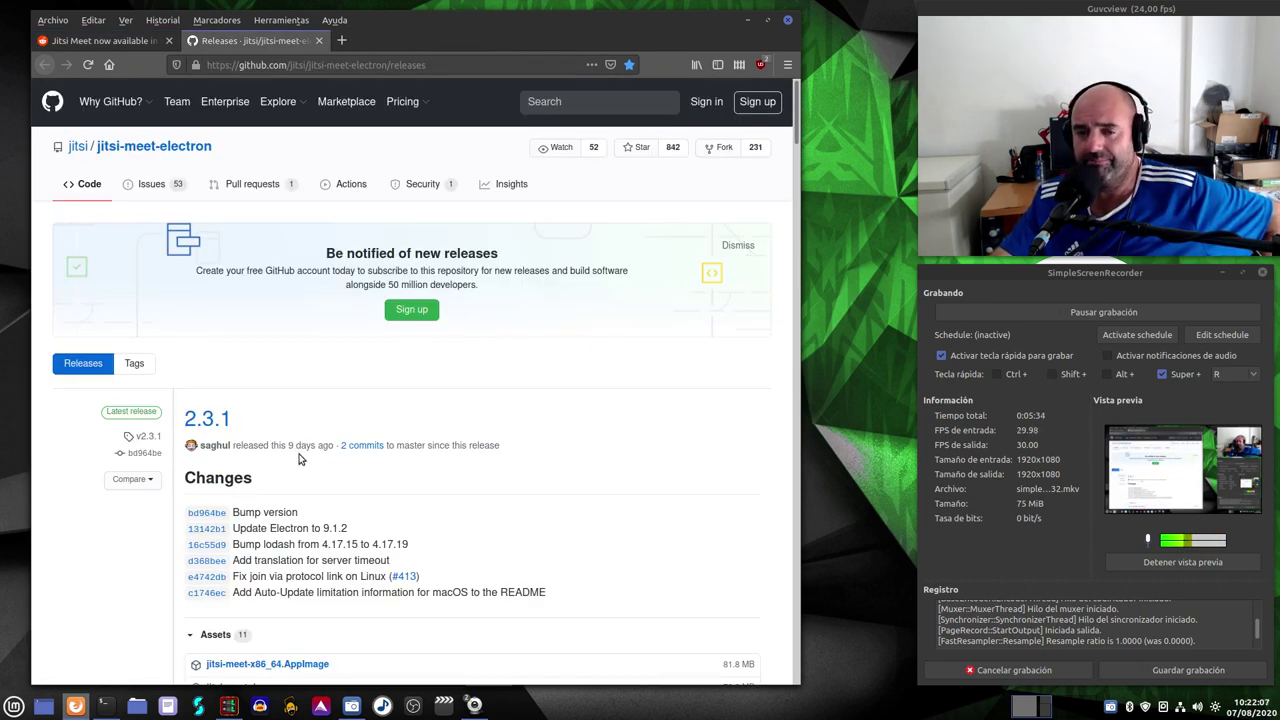
pyautogui.moveTo(333, 447)
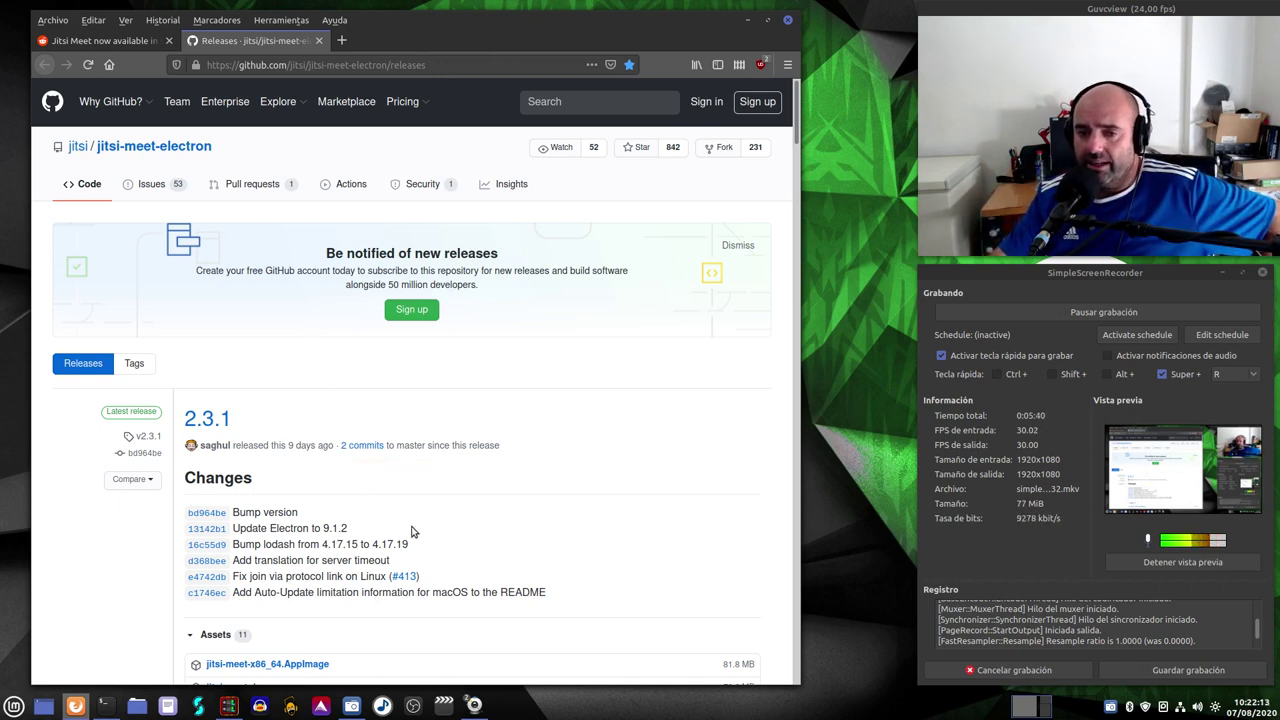
pyautogui.scroll(-3, 390, 515)
pyautogui.click(220, 486)
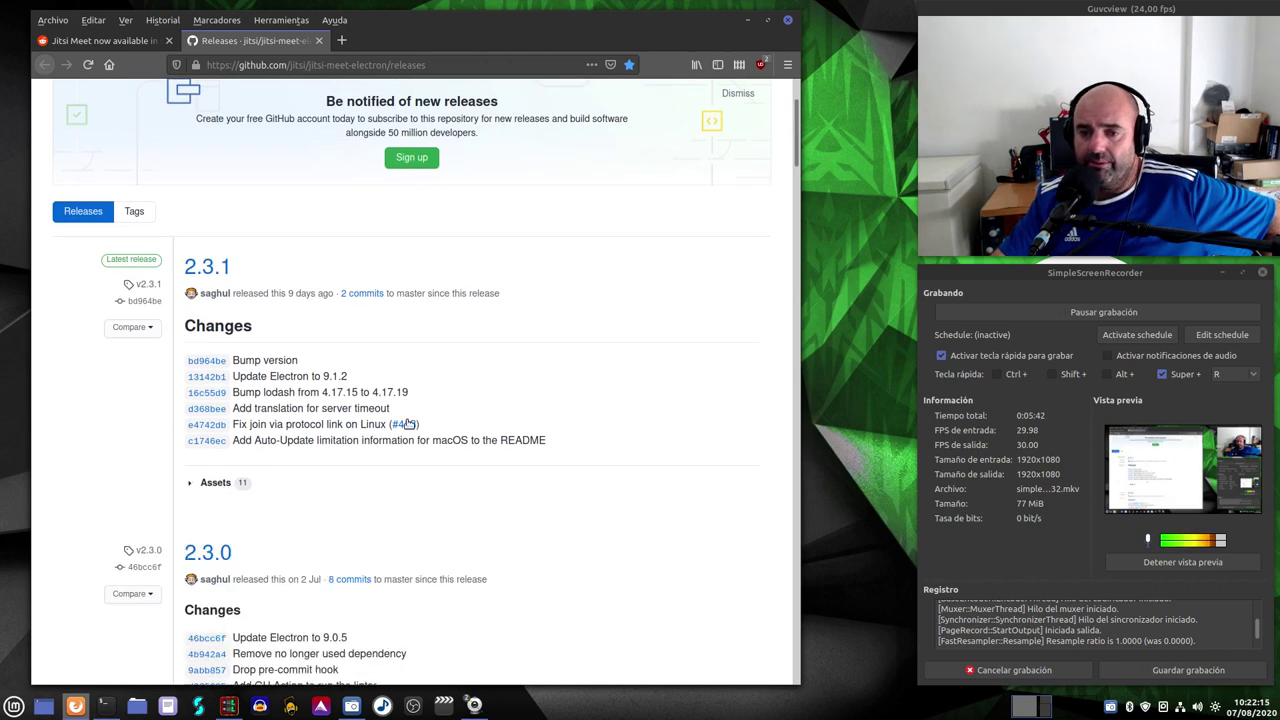
pyautogui.click(232, 486)
pyautogui.scroll(-3, 497, 436)
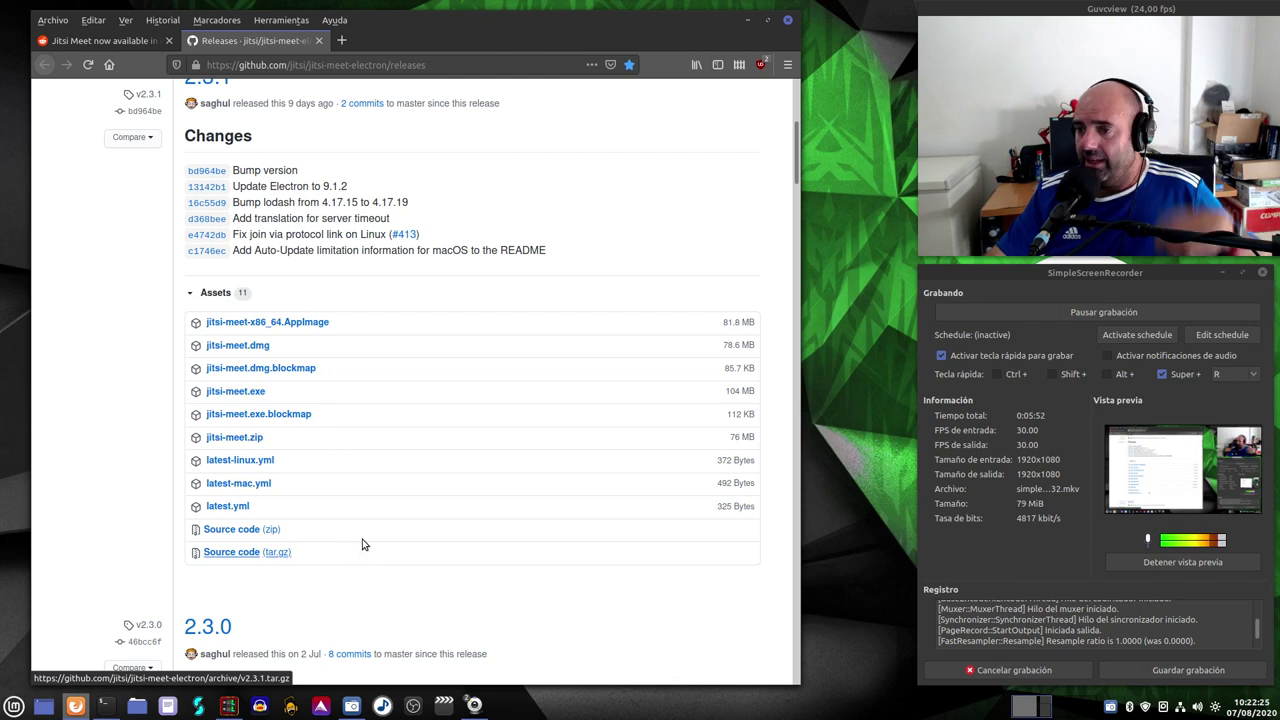
pyautogui.scroll(3, 363, 543)
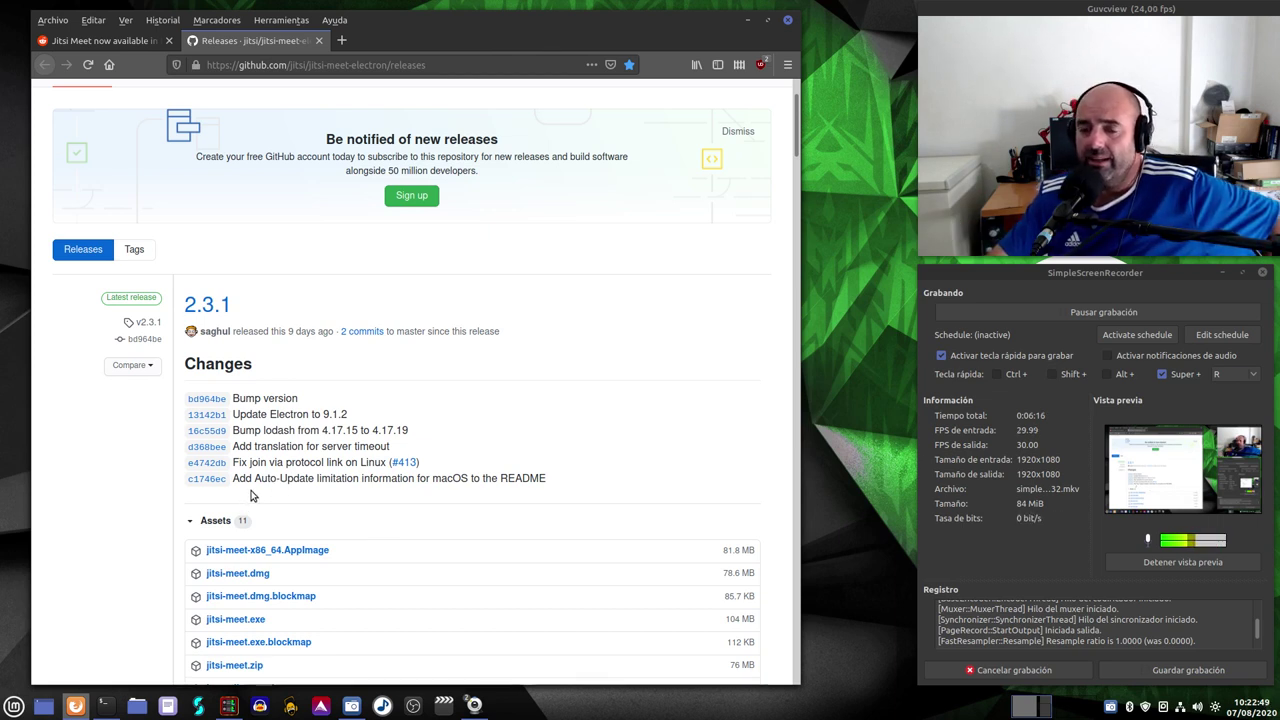
pyautogui.click(307, 556)
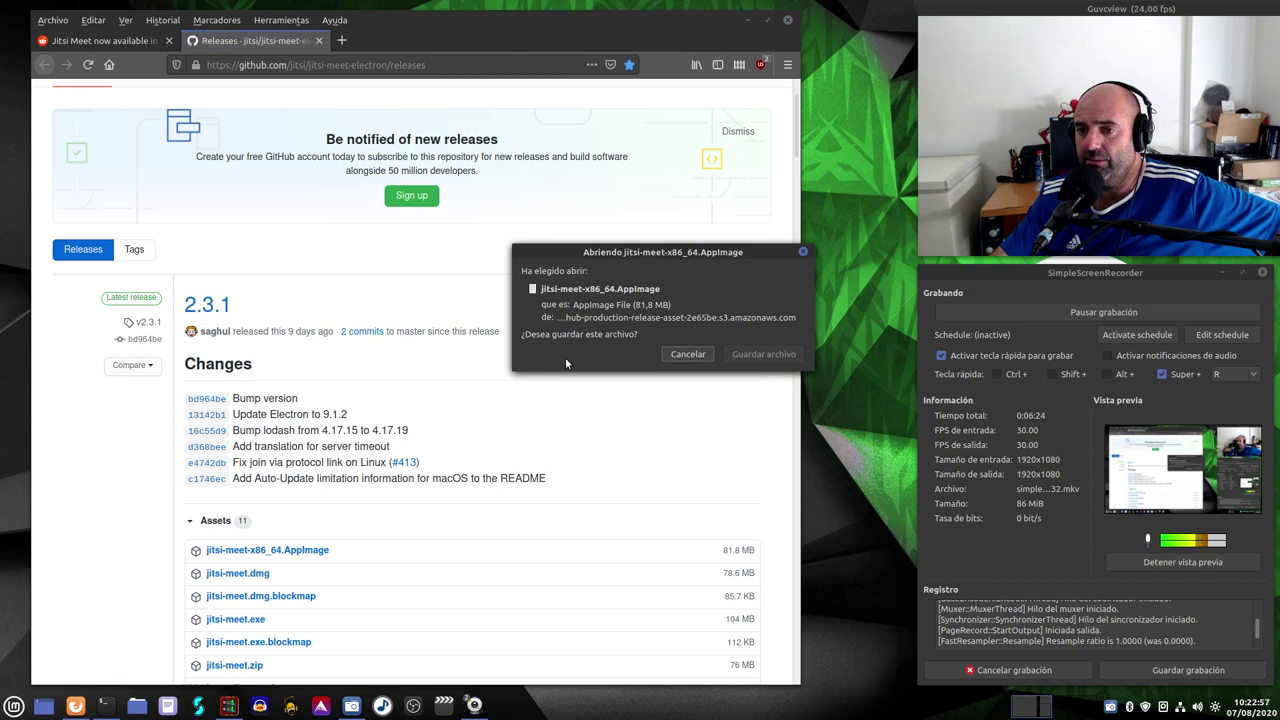
pyautogui.click(747, 356)
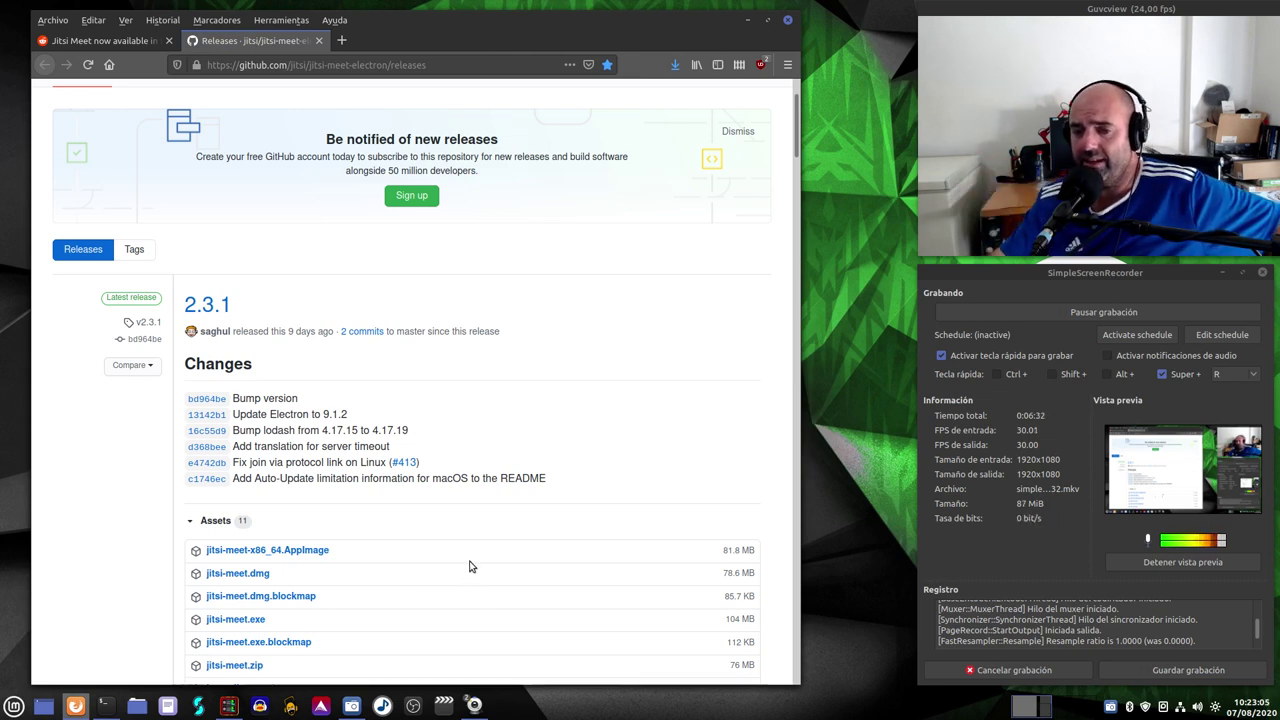
# - Minimize the browser and open the Descargas folder from the home folder in the file manager
pyautogui.click(748, 20)
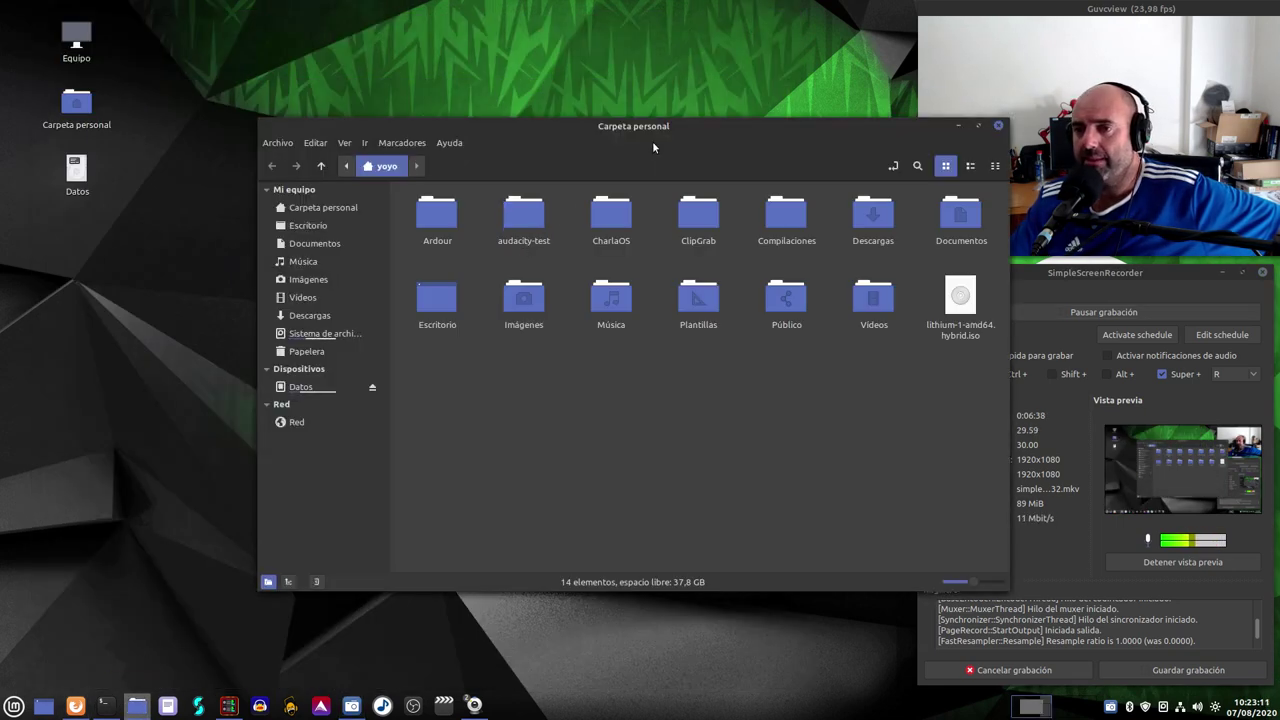
pyautogui.moveTo(838, 563); pyautogui.dragTo(694, 527)
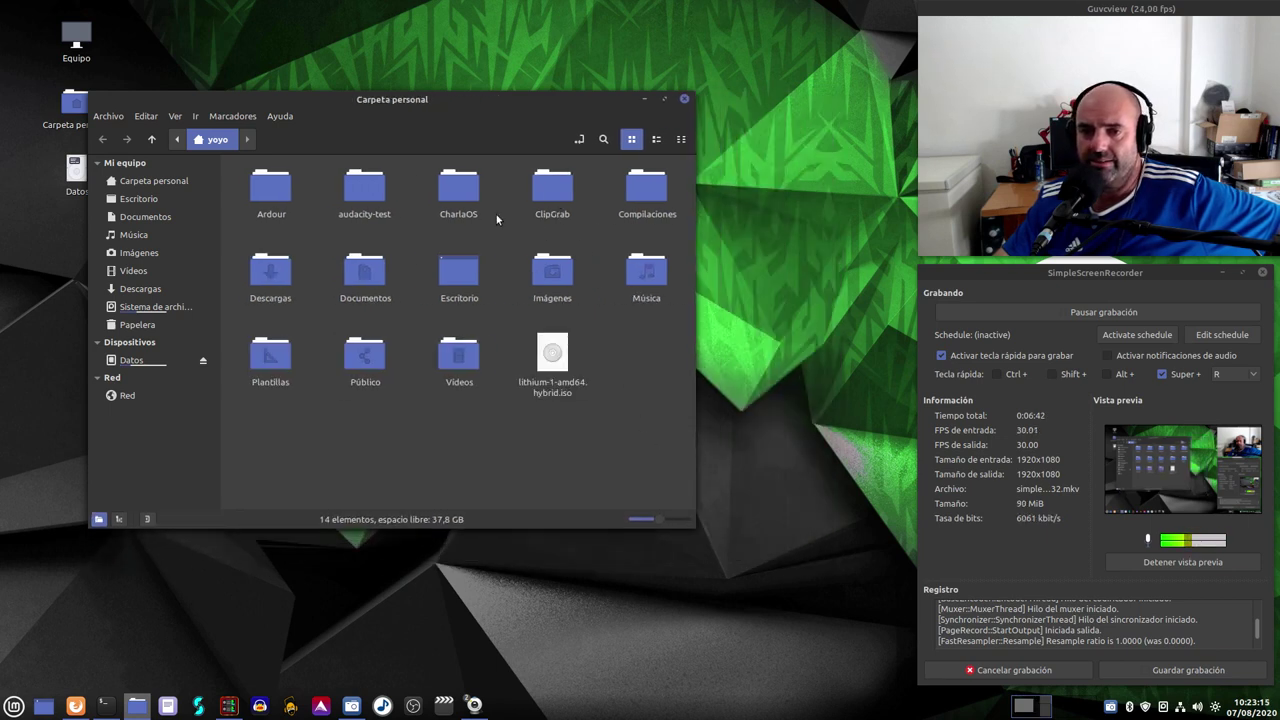
pyautogui.doubleClick(279, 286)
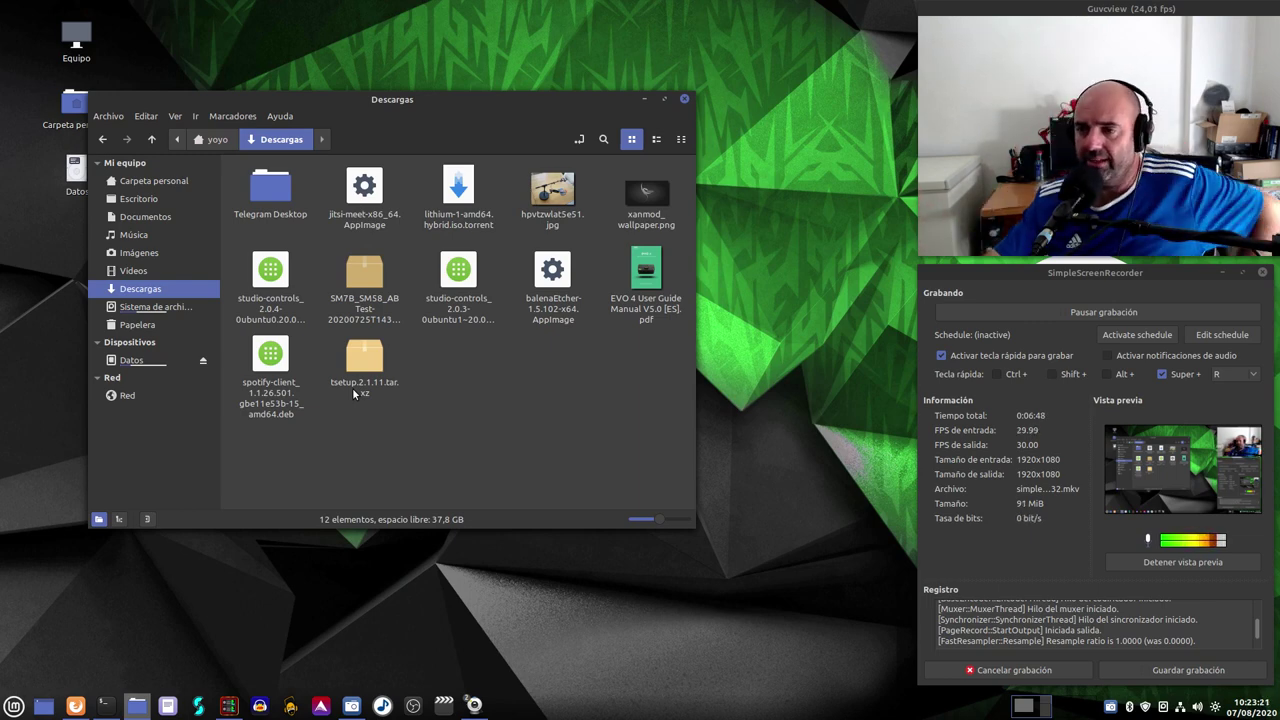
pyautogui.moveTo(433, 104); pyautogui.dragTo(494, 101)
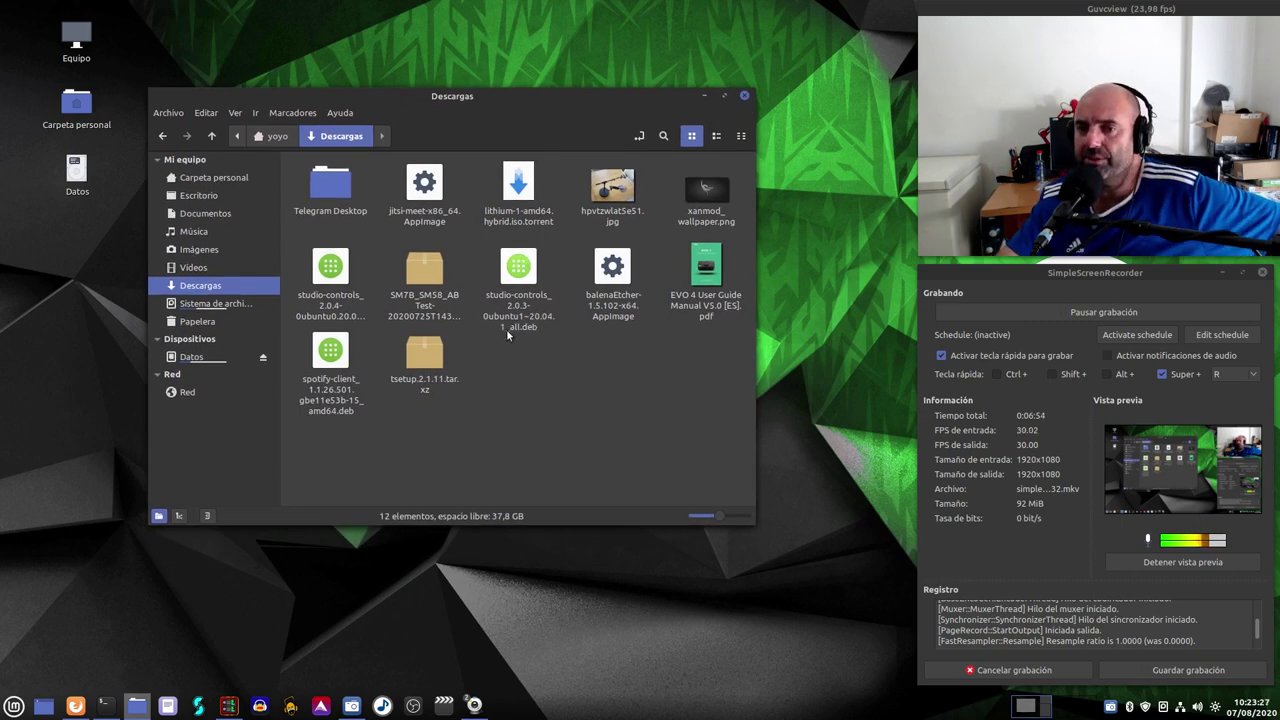
pyautogui.click(281, 142)
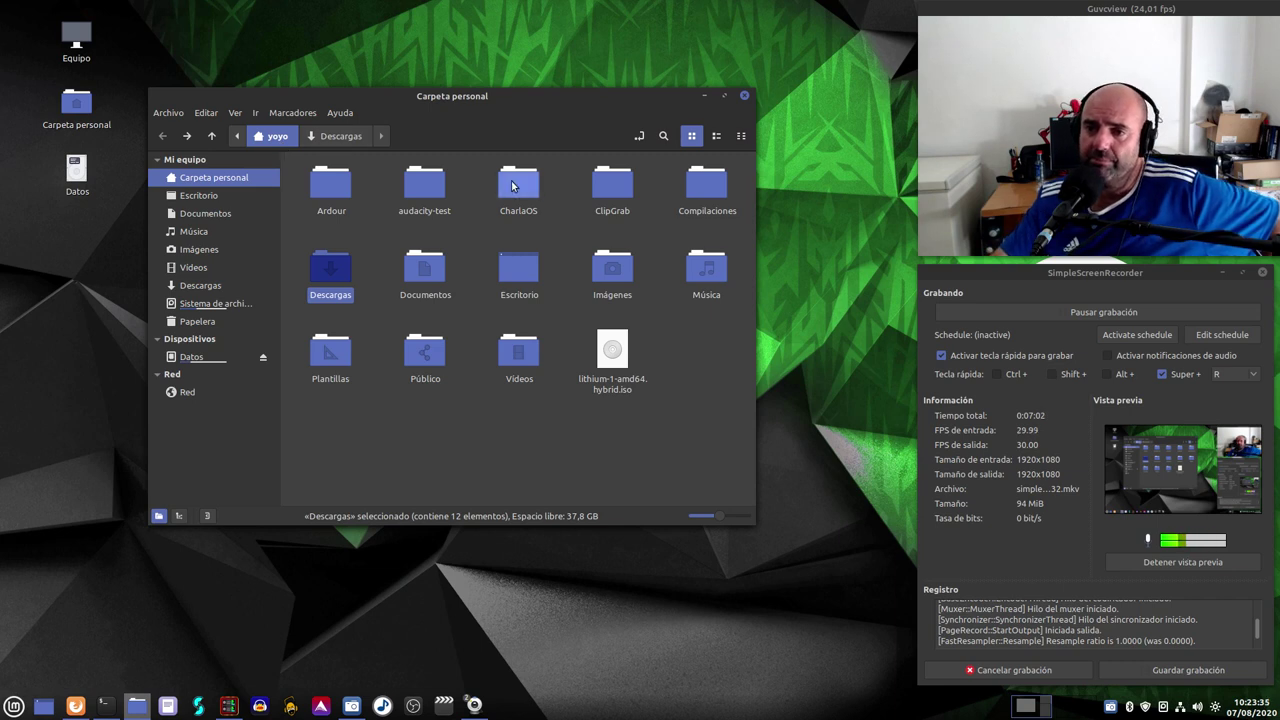
pyautogui.doubleClick(338, 280)
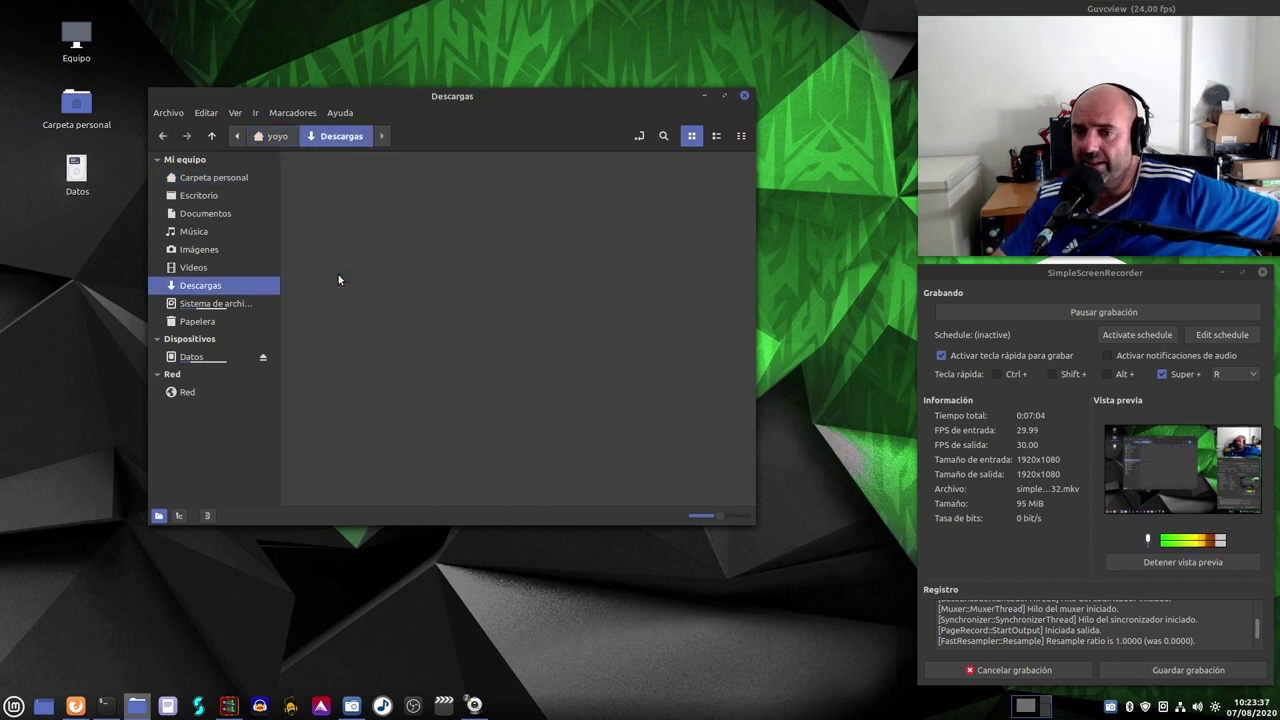
# - Allow jitsi-meet-x86_64.AppImage to be executed as a program in its file permissions
pyautogui.click(424, 194)
pyautogui.rightClick(424, 194)
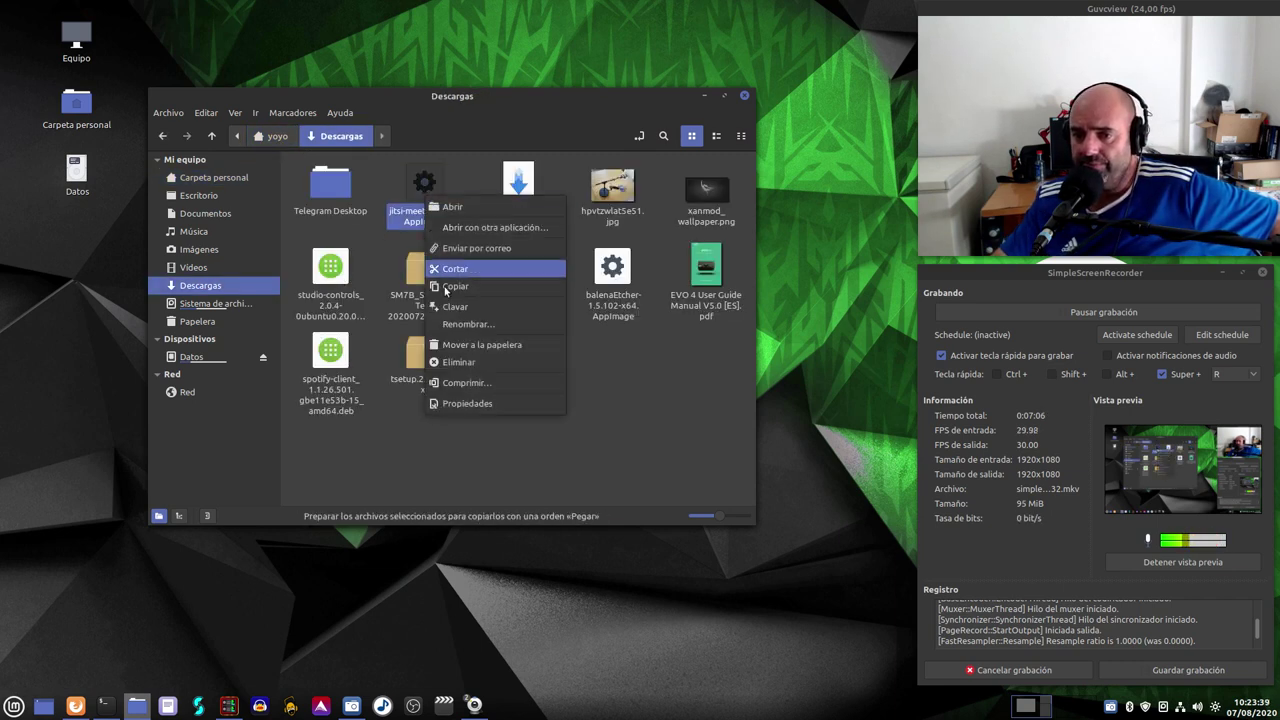
pyautogui.click(466, 403)
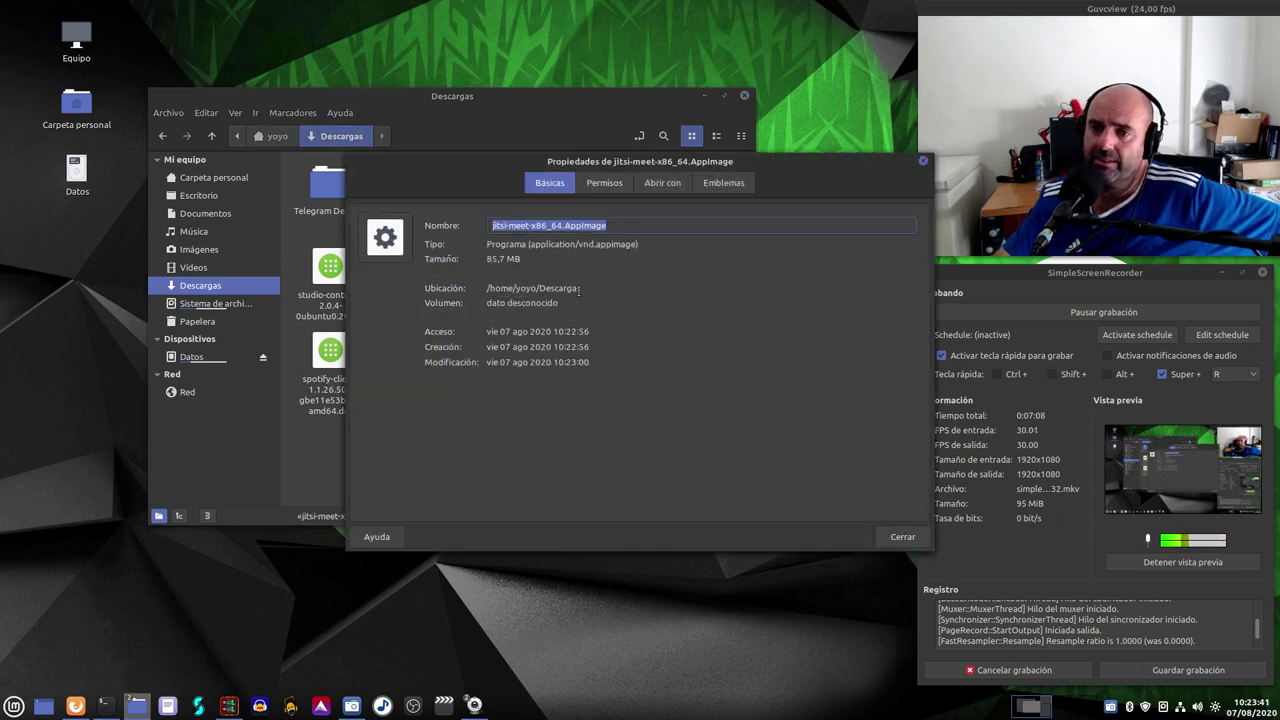
pyautogui.click(604, 184)
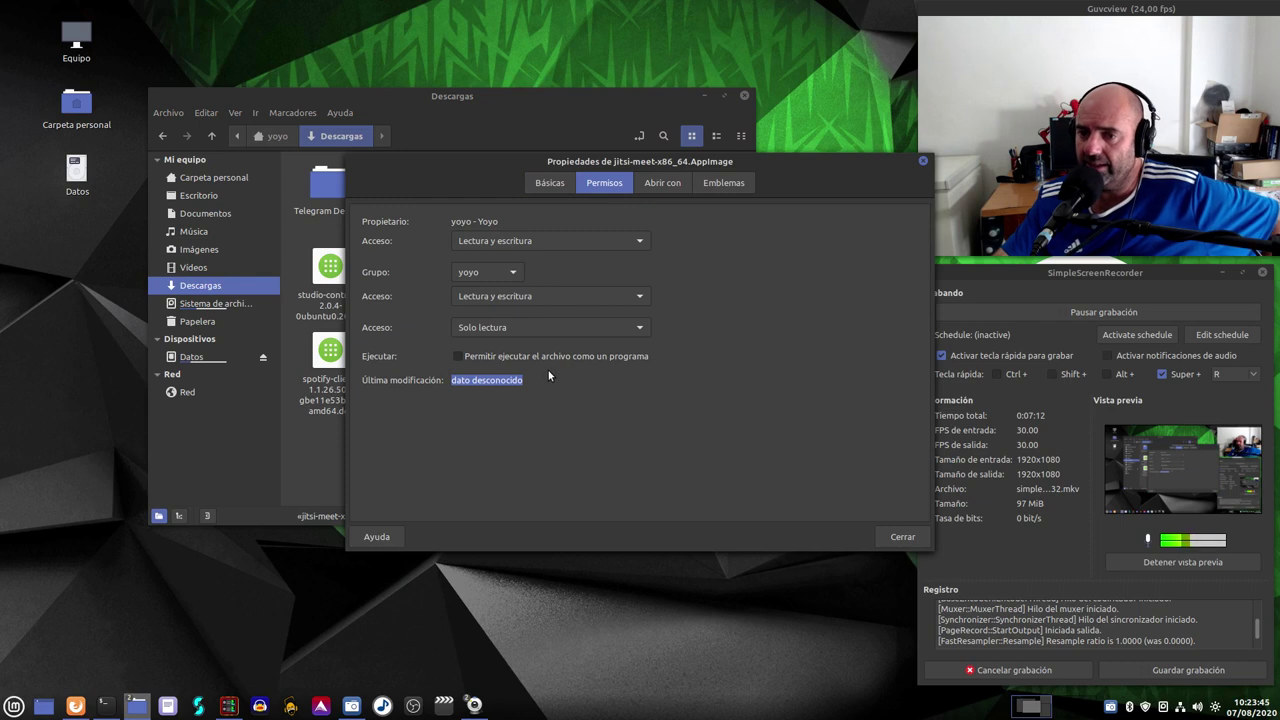
pyautogui.click(584, 356)
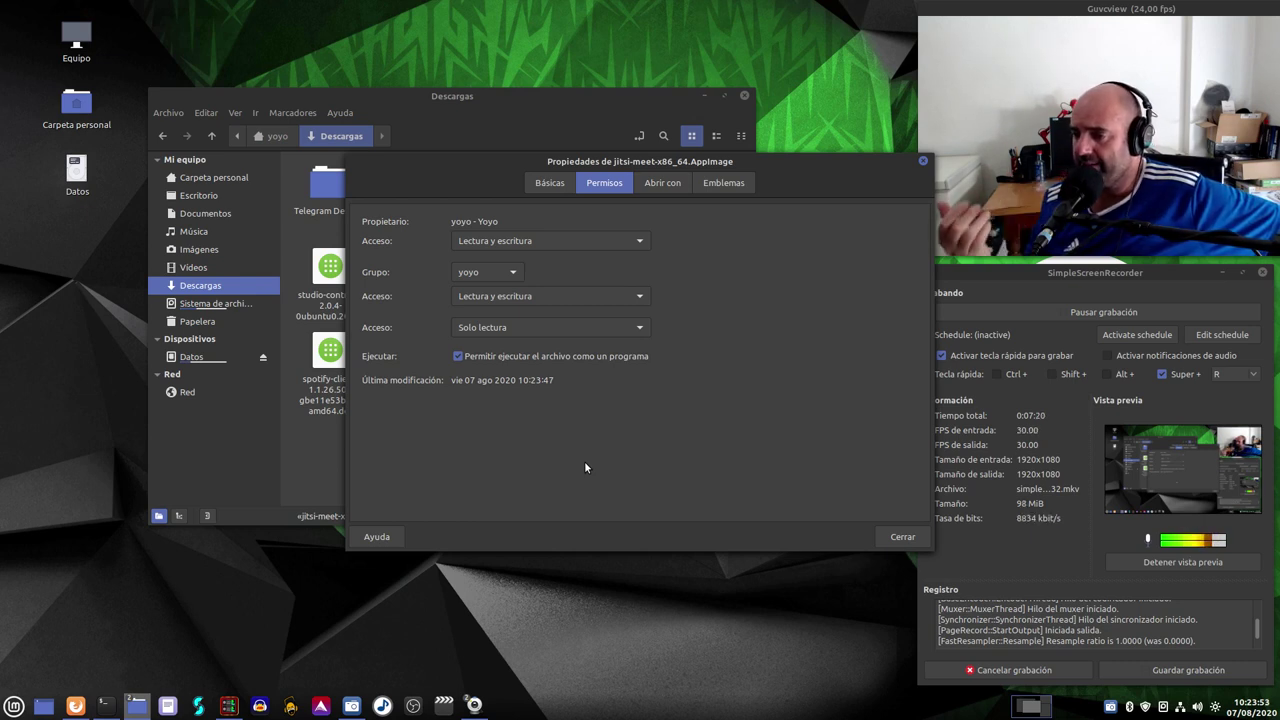
# - Close the file properties and launch jitsi-meet-x86_64.AppImage from the Descargas folder
pyautogui.click(900, 540)
pyautogui.moveTo(517, 96); pyautogui.dragTo(509, 80)
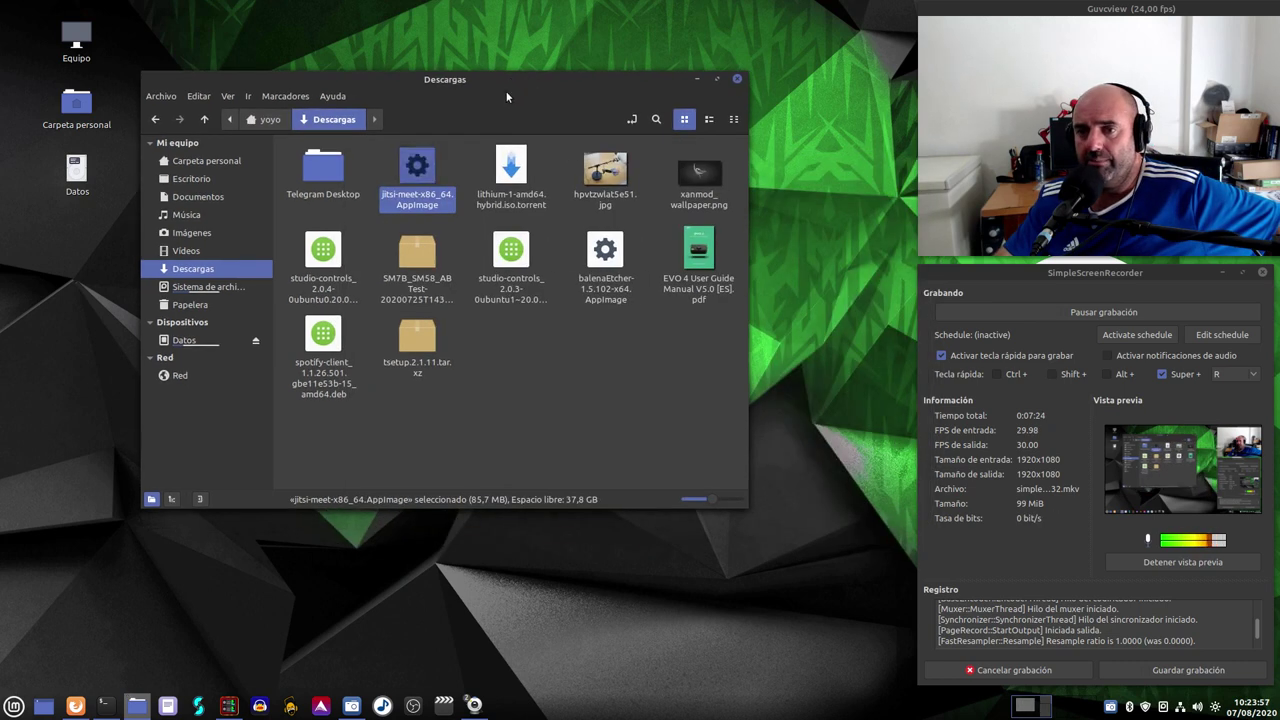
pyautogui.doubleClick(418, 170)
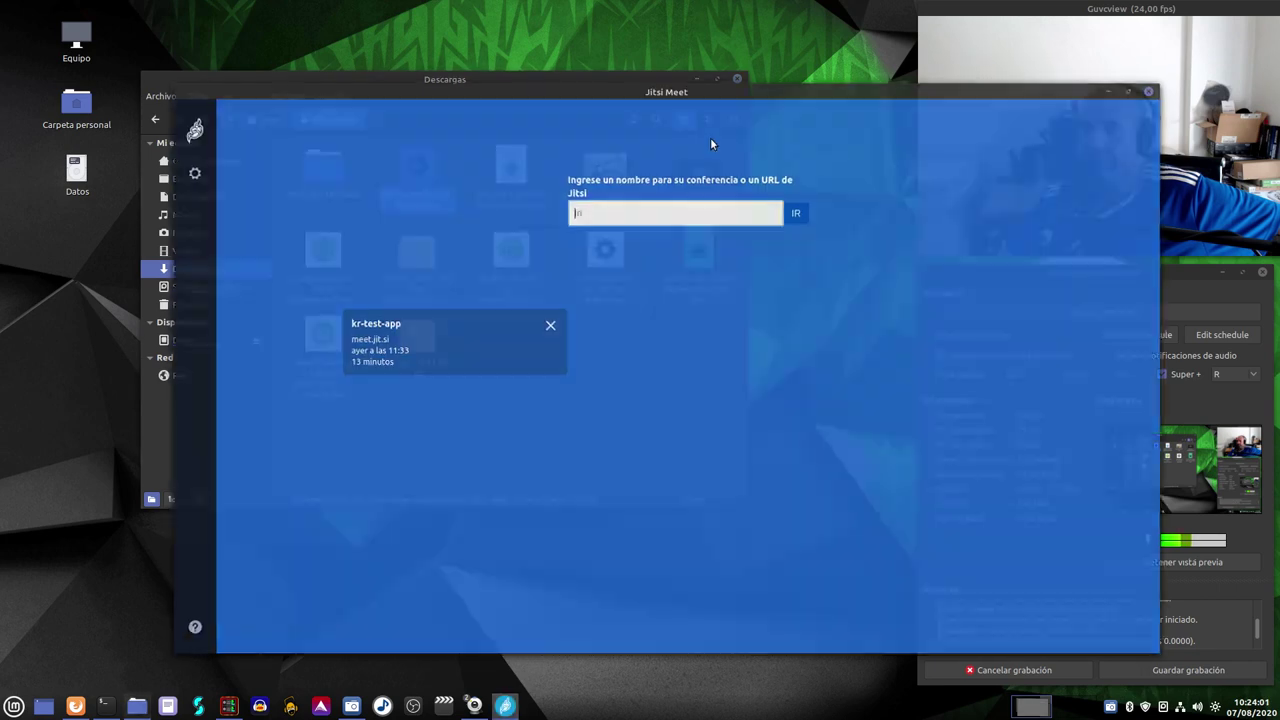
# - Bring the minimized Jitsi Meet window back, then reposition and resize it to fit beside the webcam and recorder windows
pyautogui.click(1110, 90)
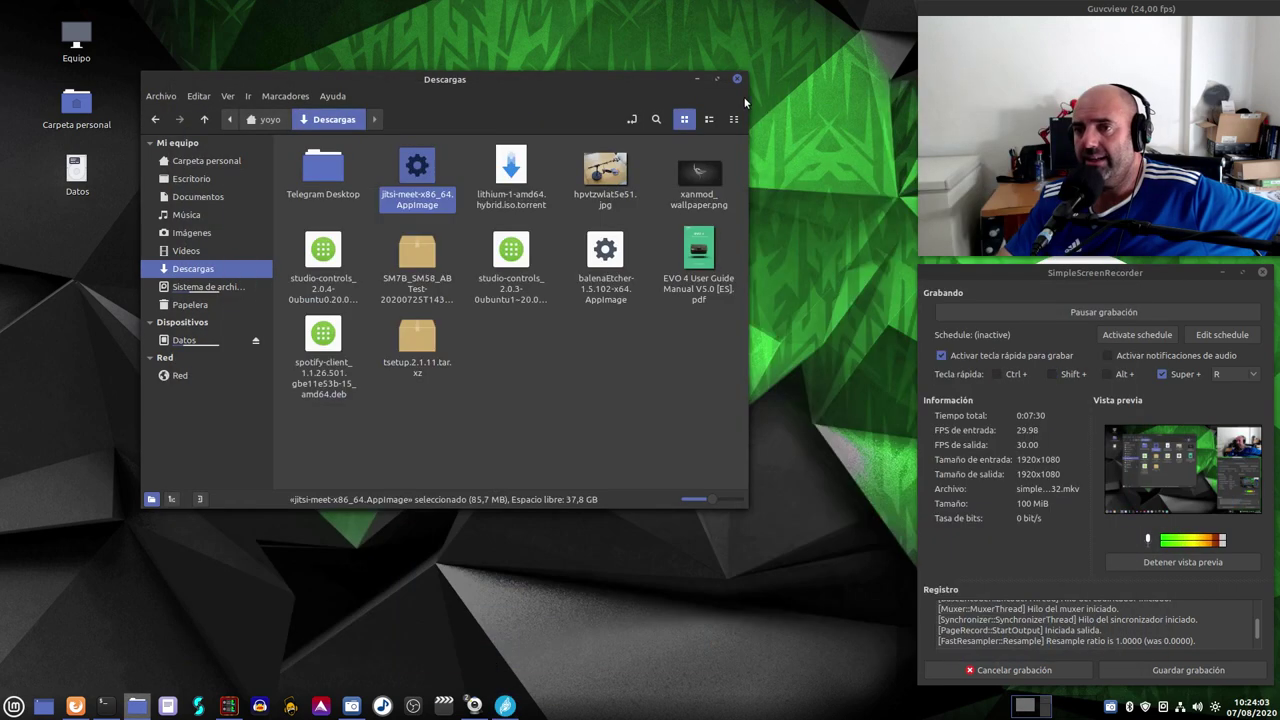
pyautogui.click(505, 706)
pyautogui.moveTo(906, 97); pyautogui.dragTo(768, 37)
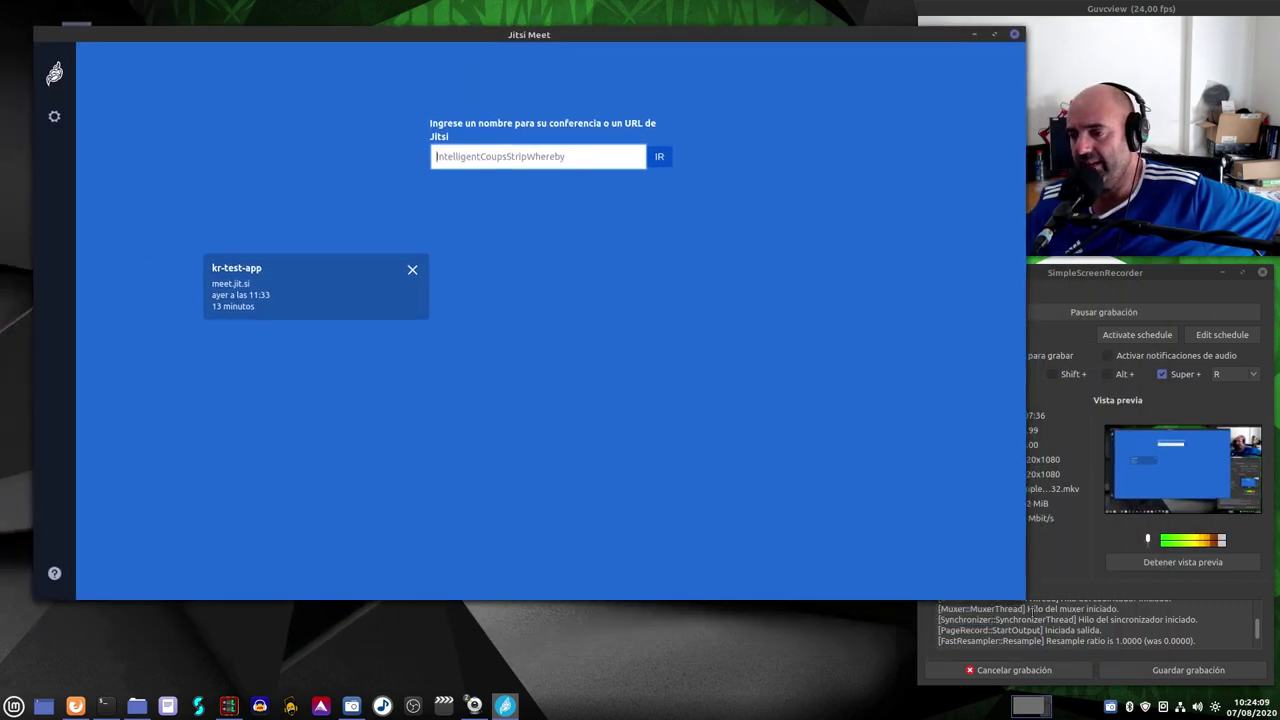
pyautogui.moveTo(1024, 597); pyautogui.dragTo(888, 680)
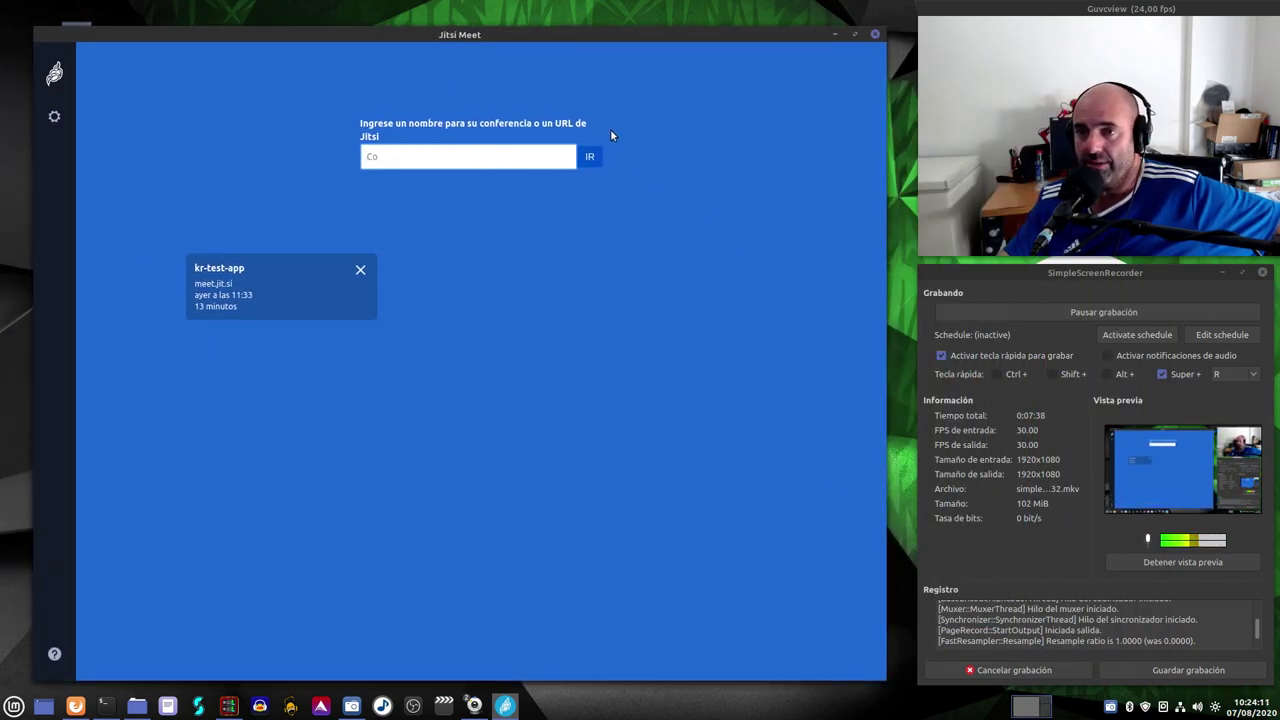
pyautogui.moveTo(571, 36)
pyautogui.mouseDown()
pyautogui.moveTo(563, 25)
pyautogui.moveTo(560, 37)
pyautogui.mouseUp()
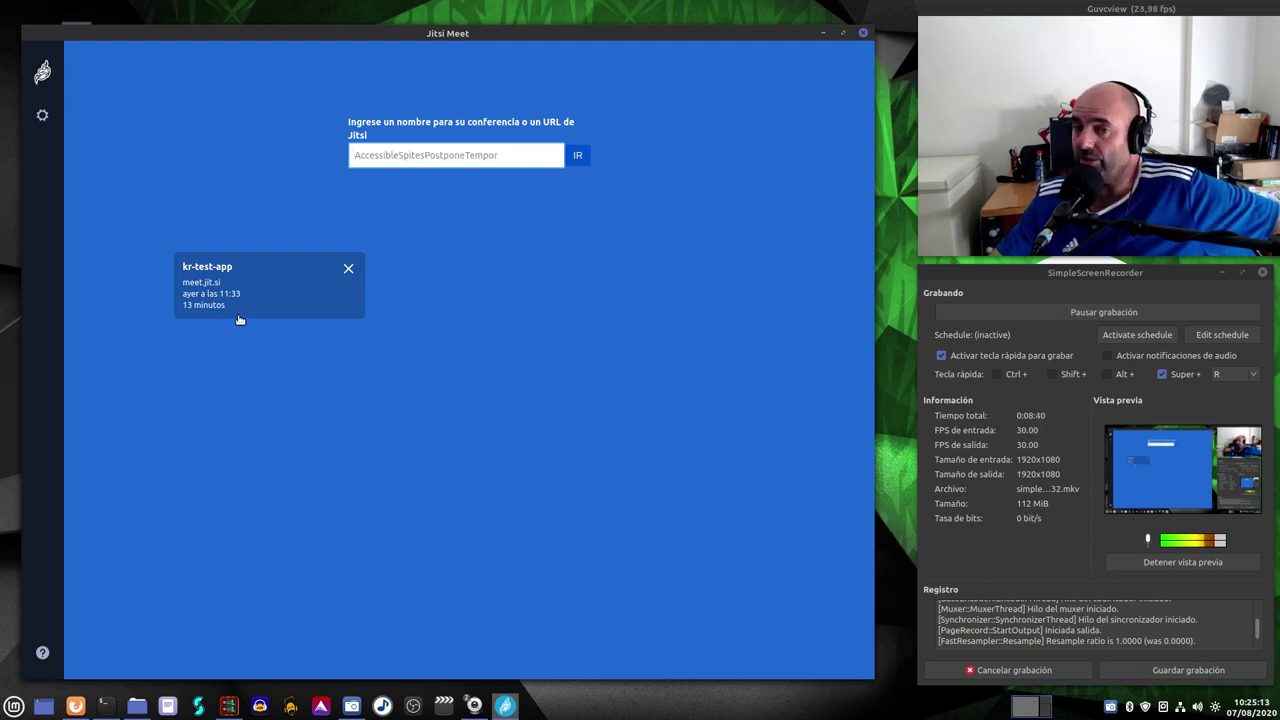
# - Remove the kr-test-app entry from the recent meetings and open the settings to the name and email fields
pyautogui.click(348, 269)
pyautogui.click(42, 116)
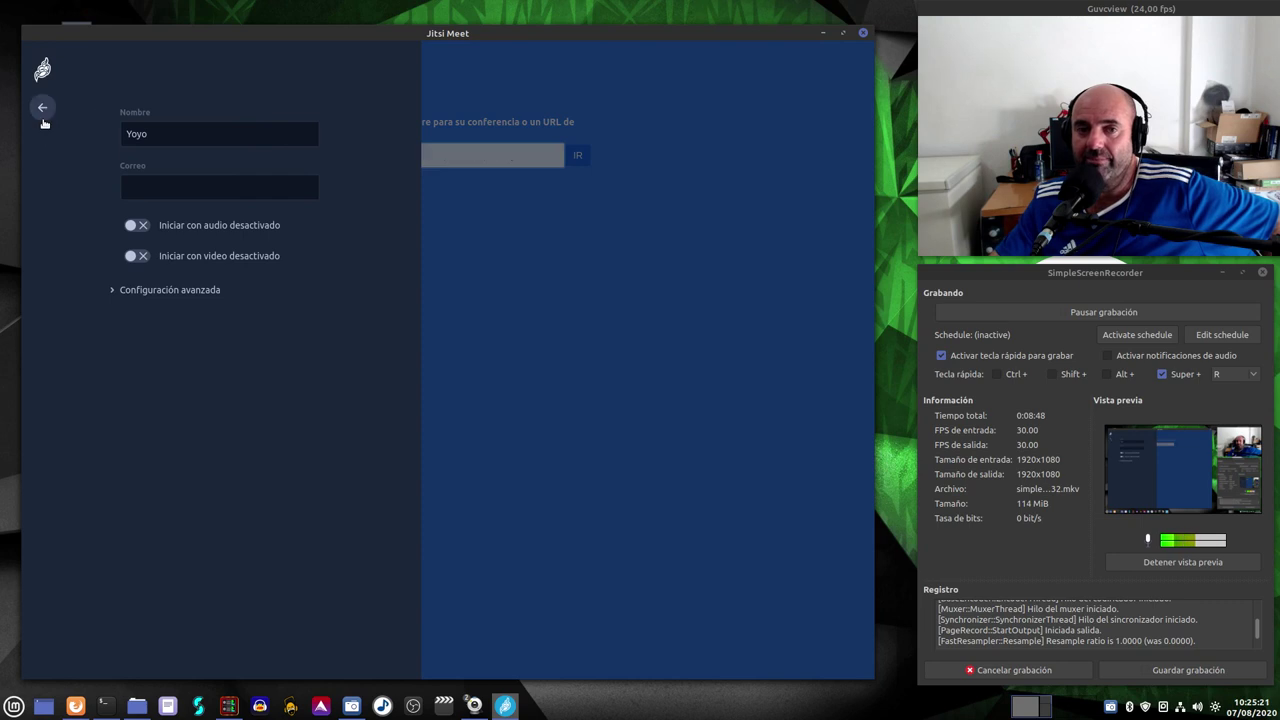
pyautogui.click(42, 112)
pyautogui.click(42, 118)
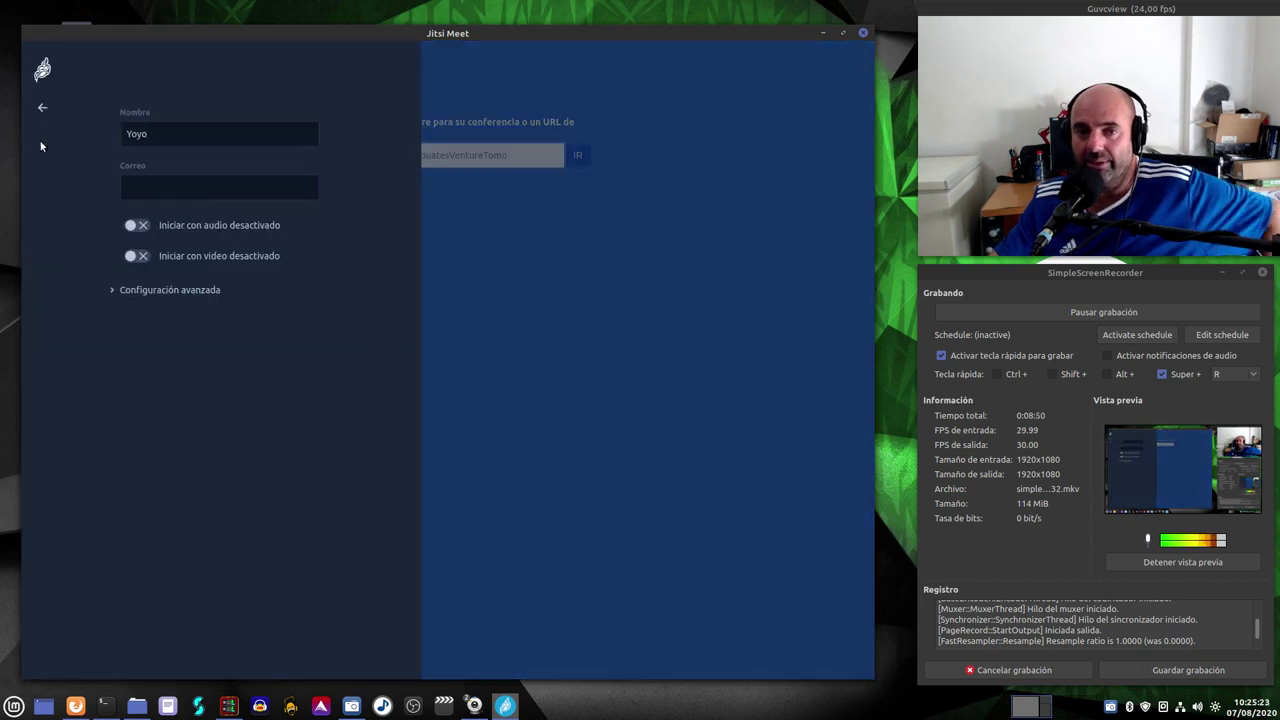
pyautogui.click(174, 133)
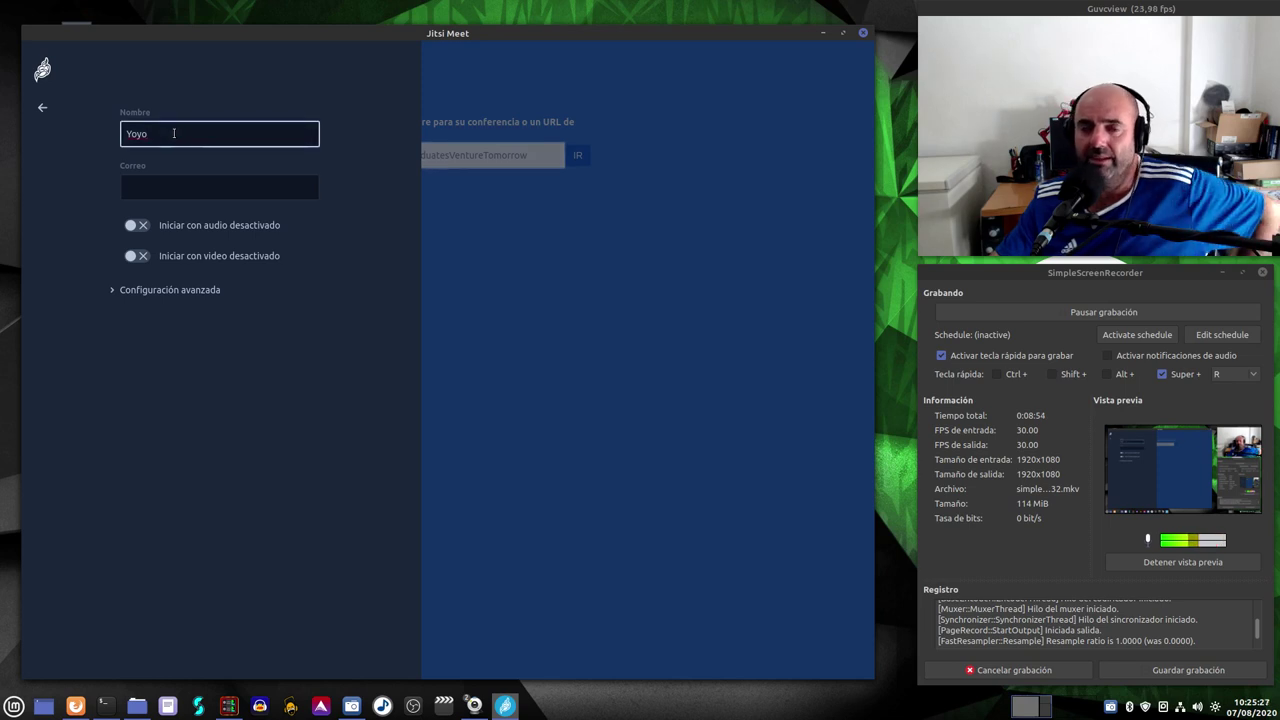
pyautogui.click(159, 180)
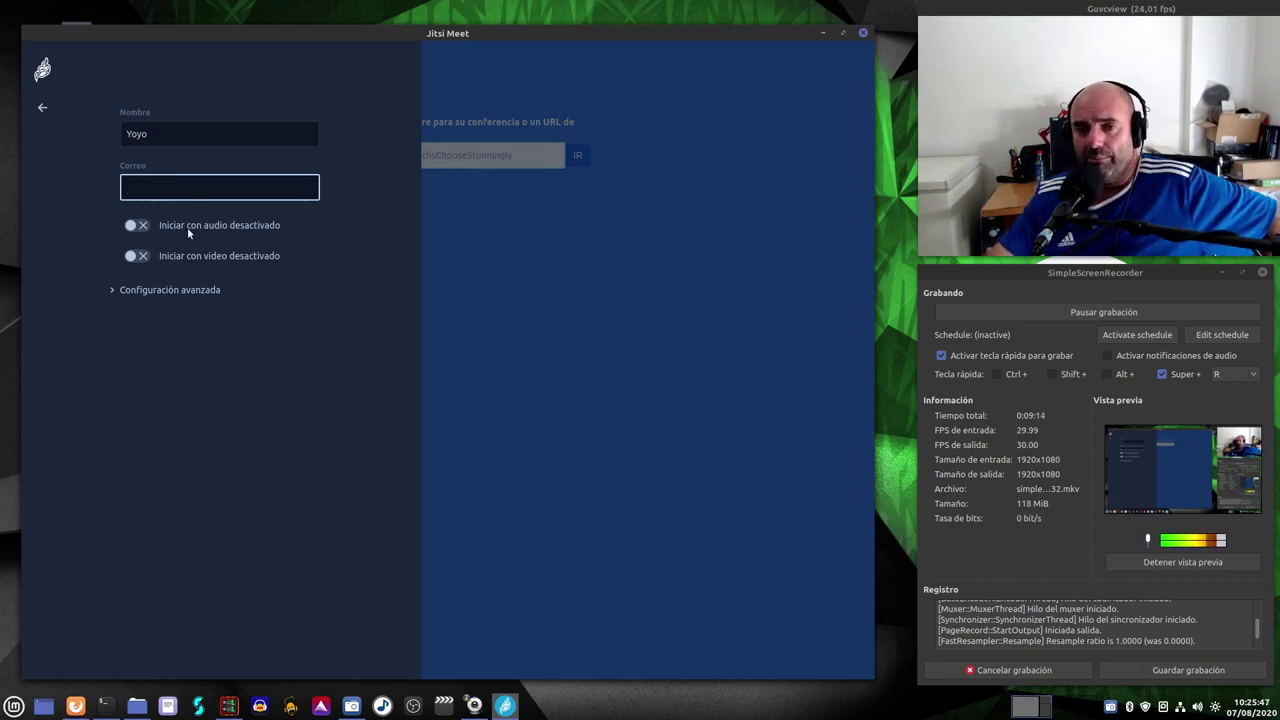
# - Try the options to start with audio and video disabled, and switch both off again
pyautogui.click(133, 228)
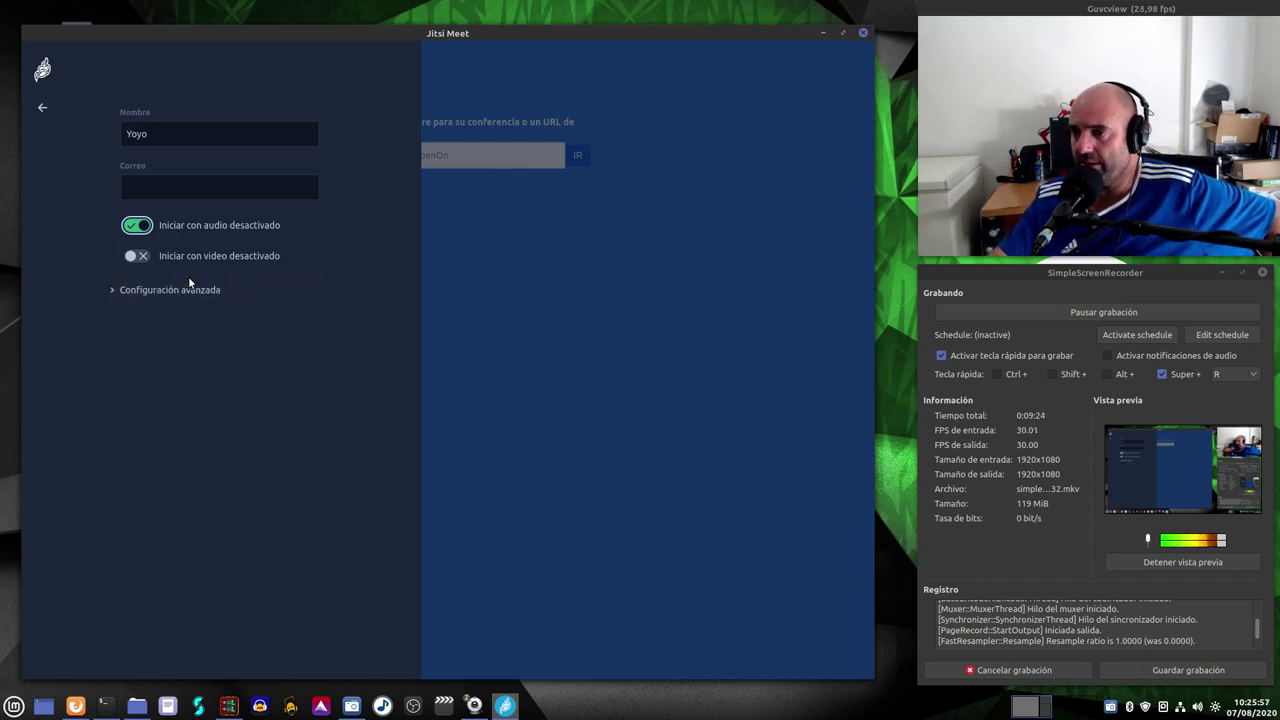
pyautogui.click(137, 256)
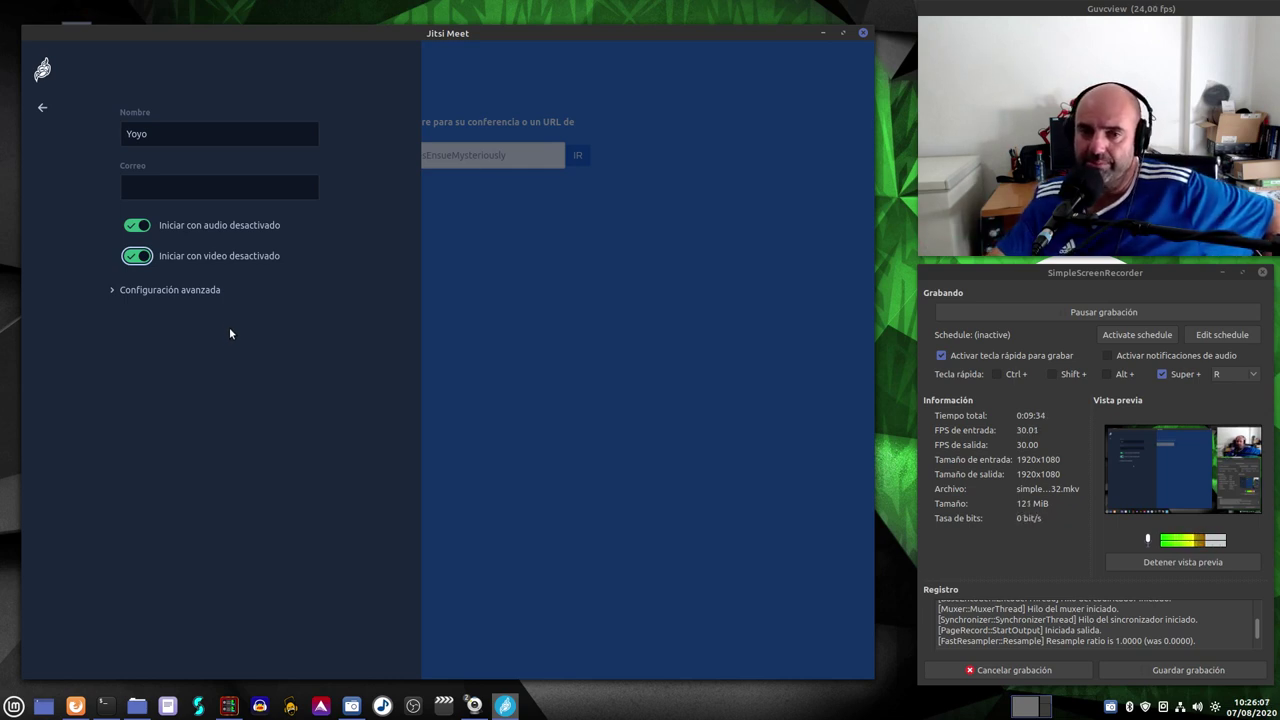
pyautogui.click(130, 226)
pyautogui.click(136, 256)
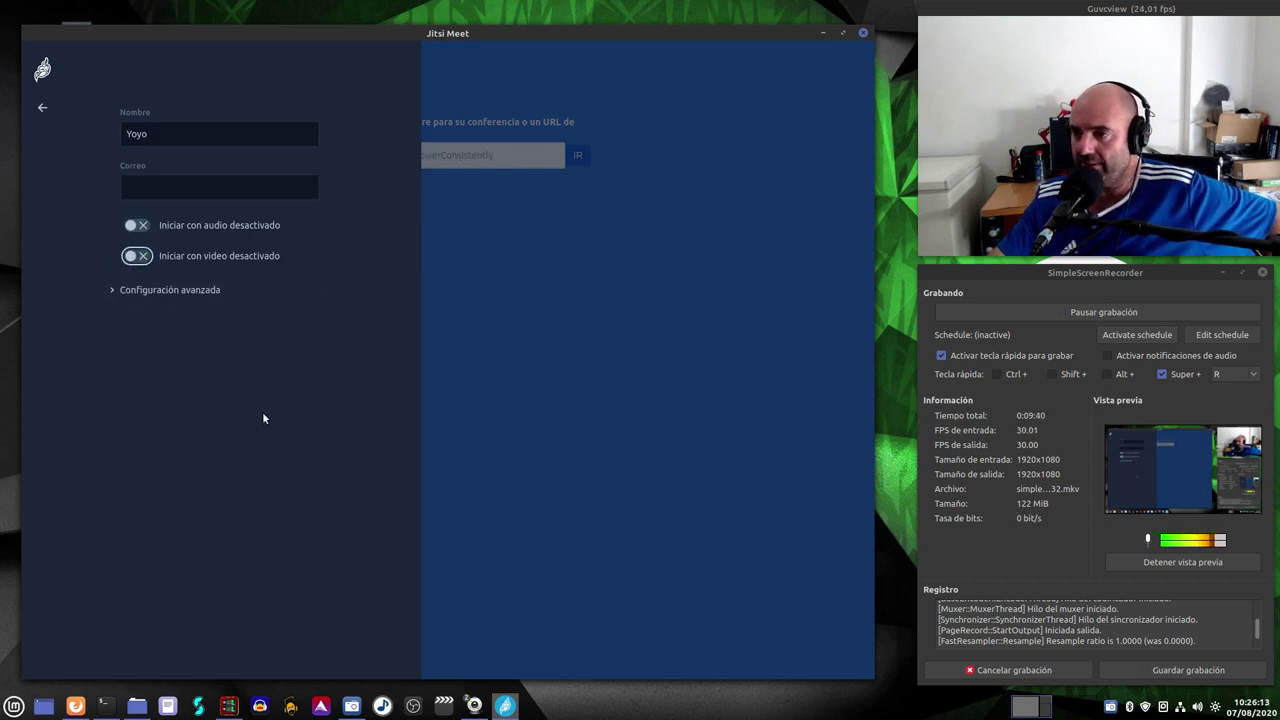
# - Review the server URL, server disconnection timeout and always-on-top options in the advanced configuration, and return to the start page
pyautogui.click(114, 291)
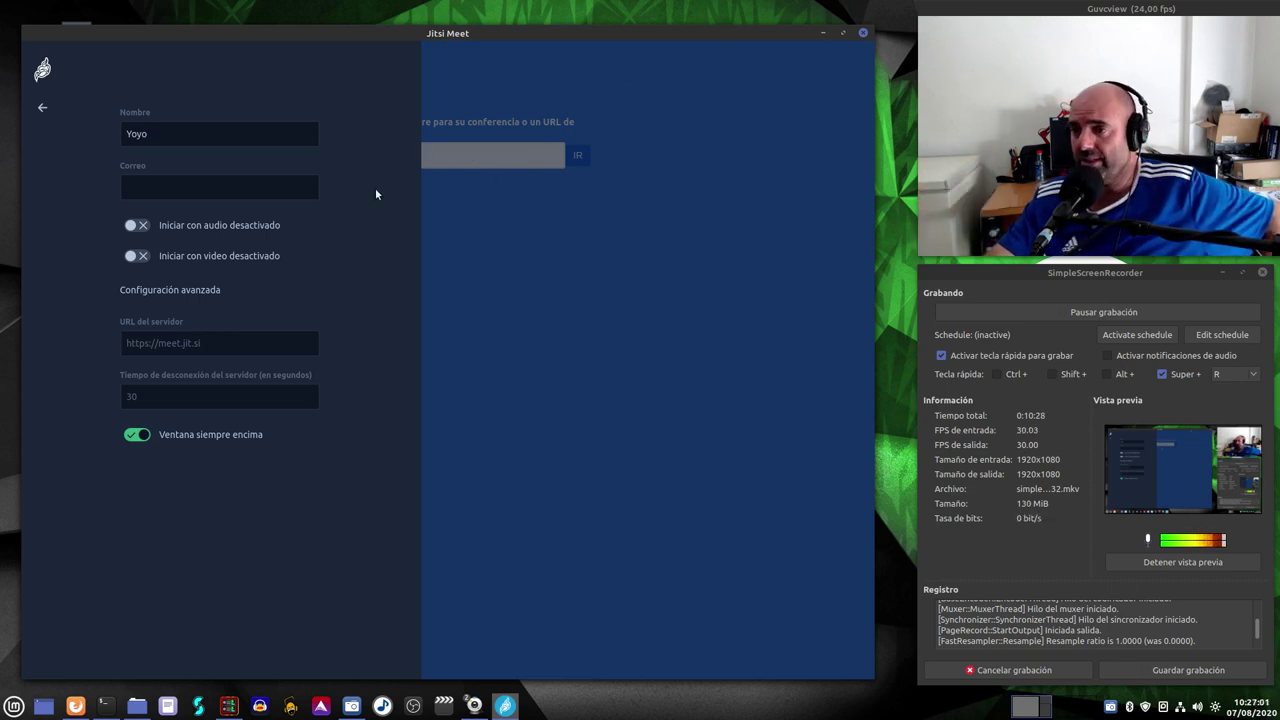
pyautogui.click(42, 107)
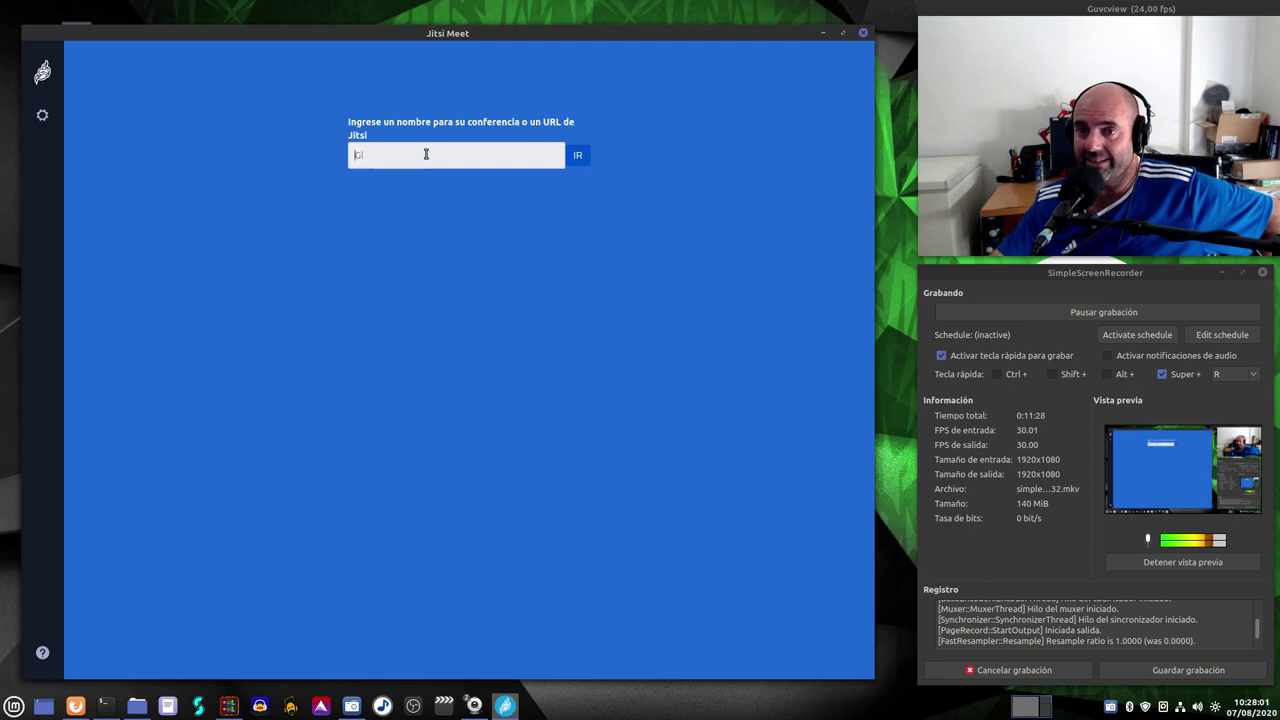
# - Enter taka-taka-taka as the conference name and go to that meeting
pyautogui.click(426, 155)
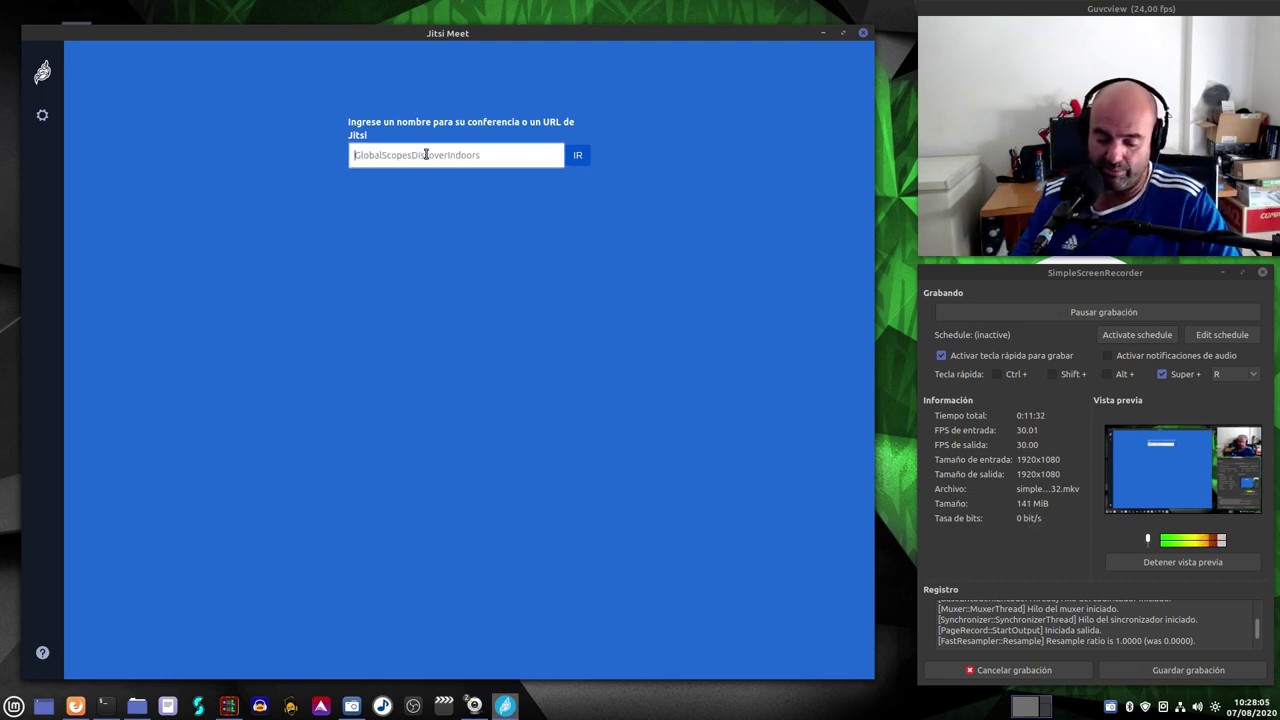
pyautogui.write('taka-taka')
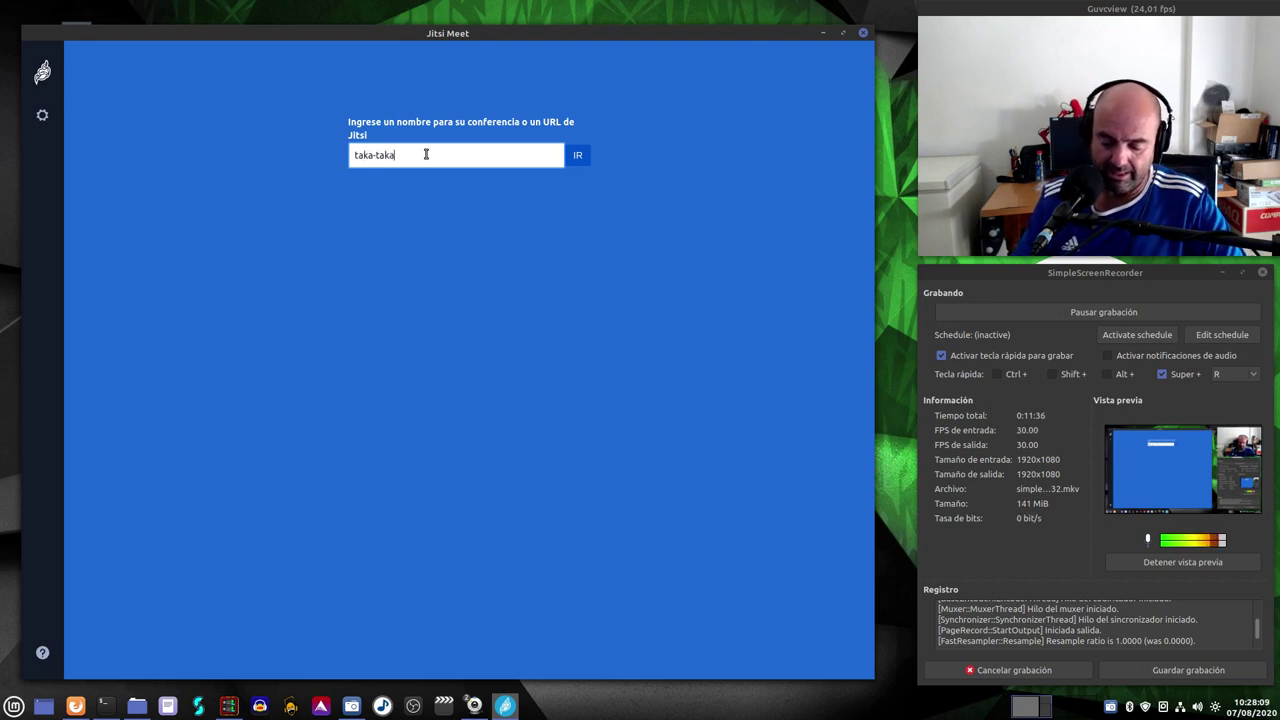
pyautogui.write('-taka')
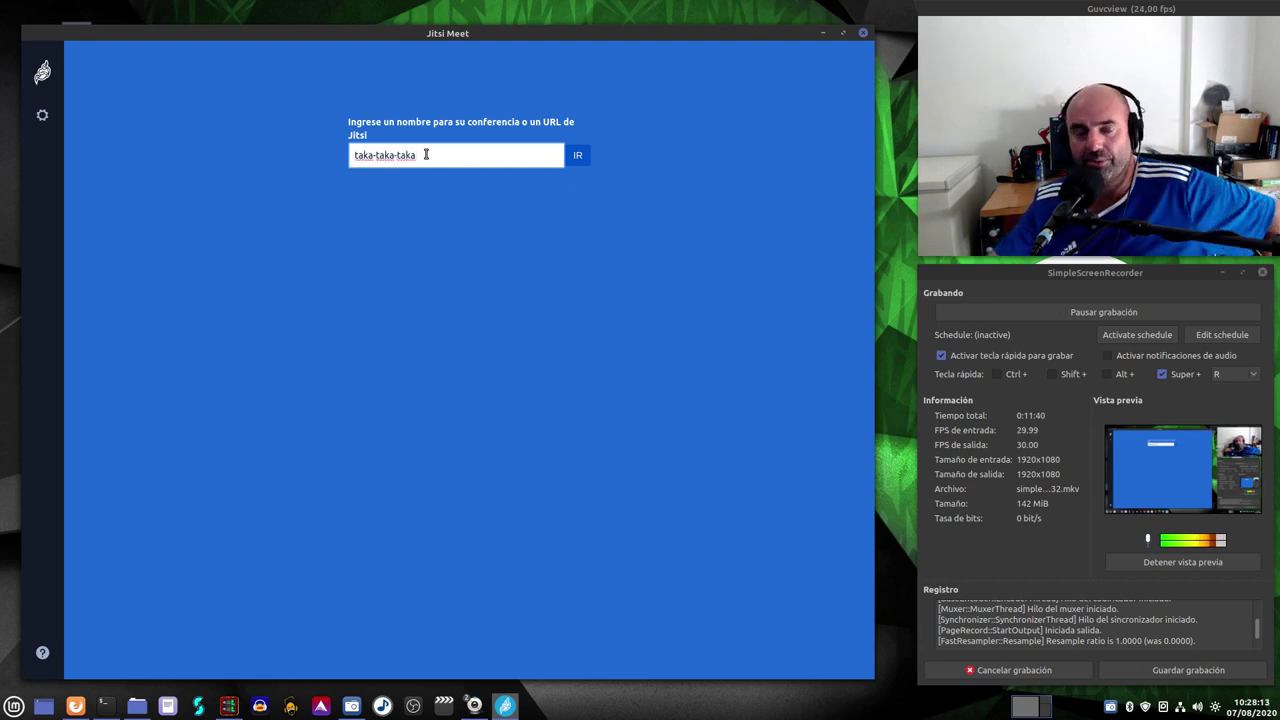
pyautogui.click(577, 158)
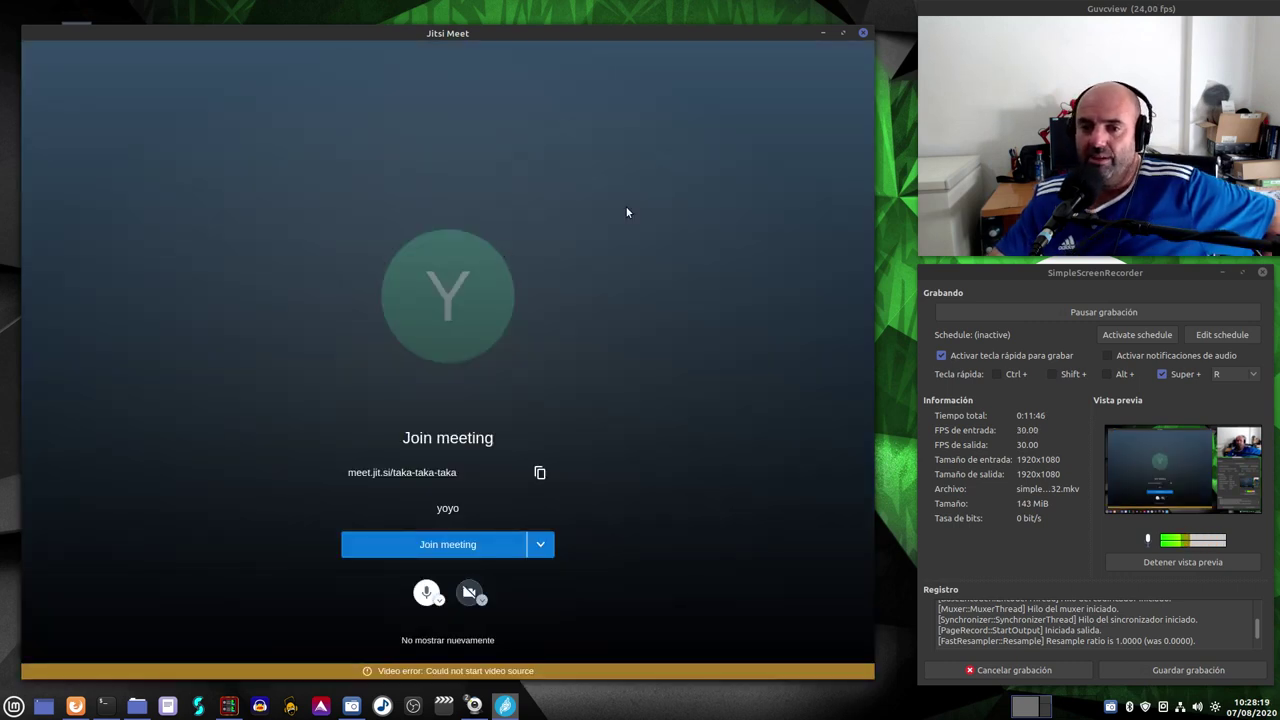
# - Rewrite the display name with a capital initial and join the meeting
pyautogui.click(471, 507)
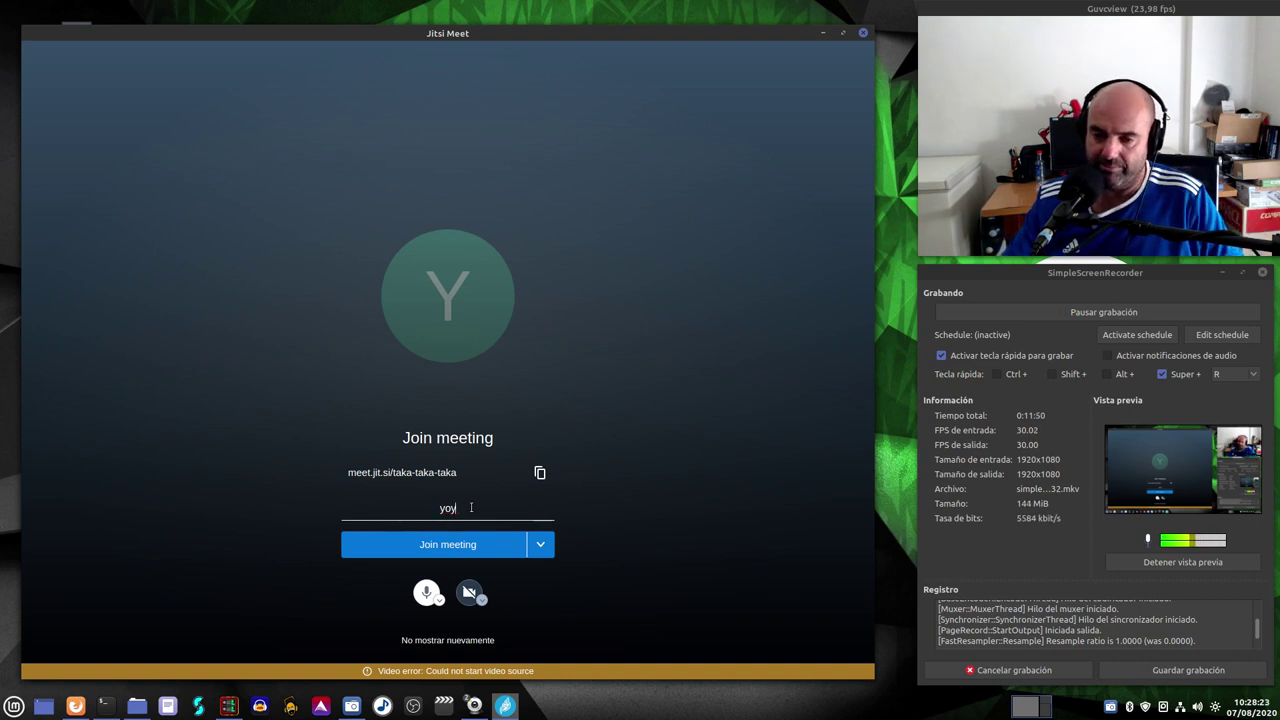
pyautogui.press('BackSpace')
pyautogui.press('BackSpace')
pyautogui.press('BackSpace')
pyautogui.write('Yo')
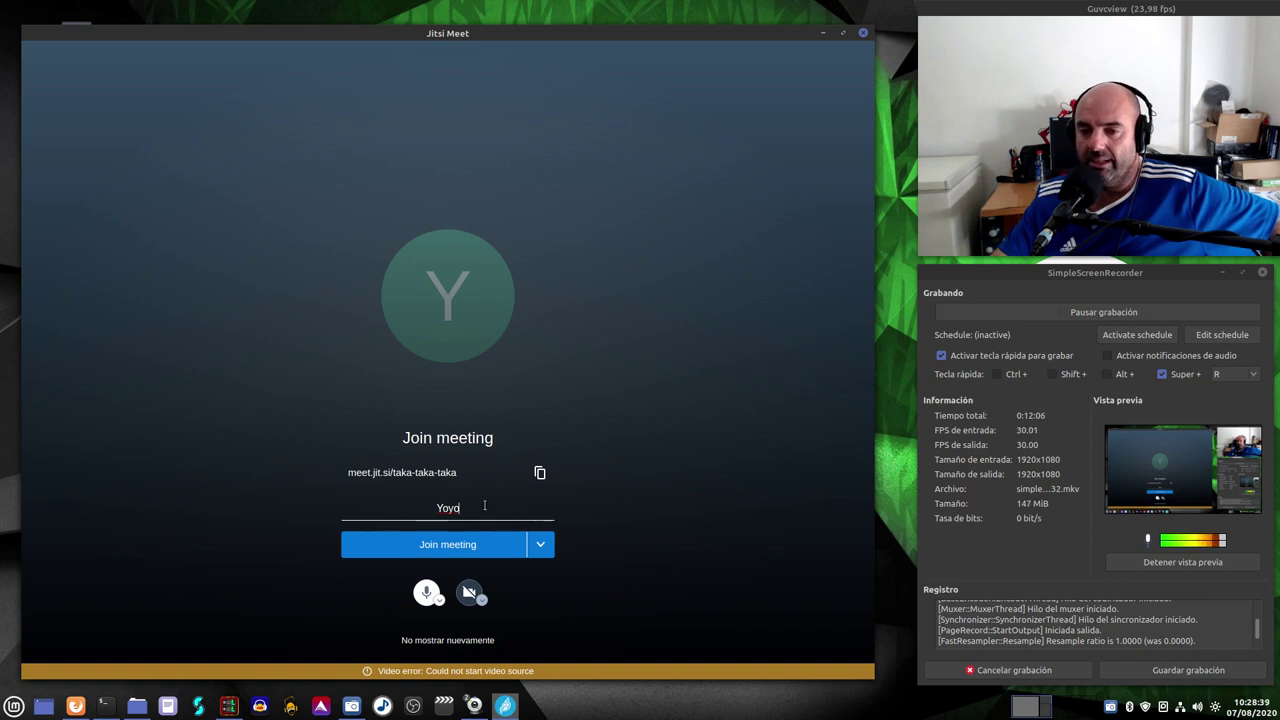
pyautogui.click(461, 551)
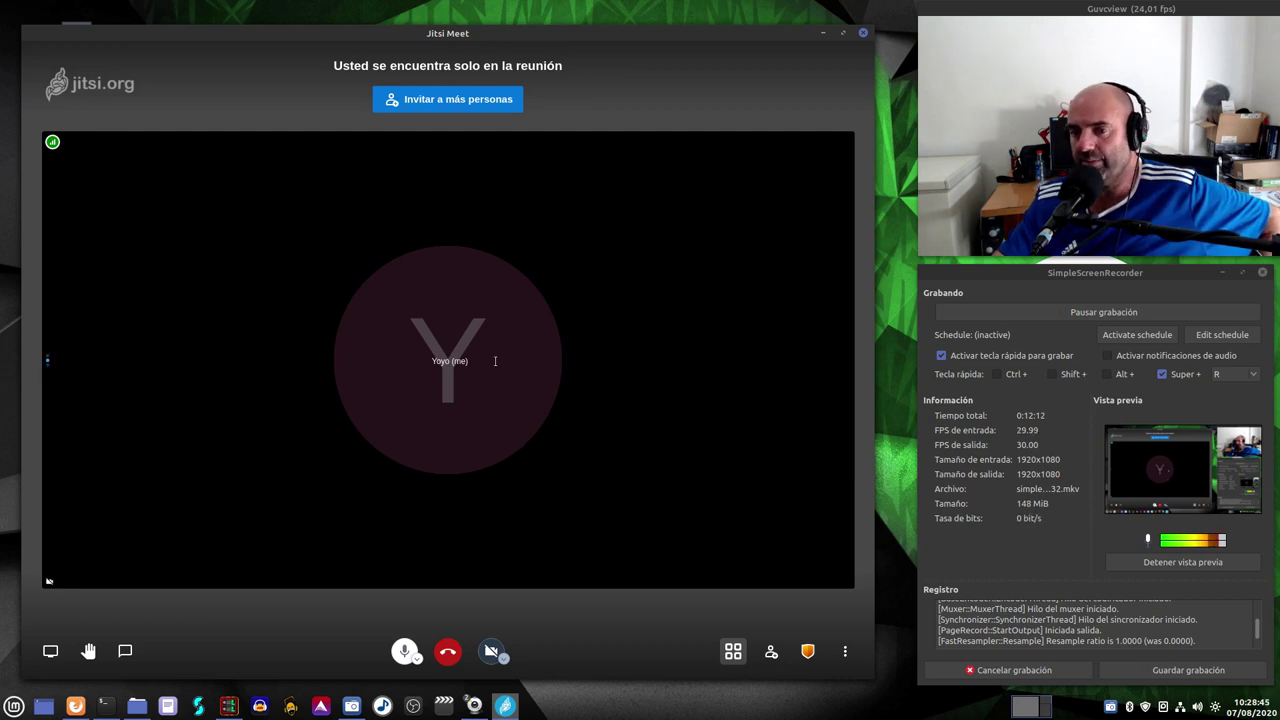
# - View the invitation options with the meeting link, and briefly show the chat room
pyautogui.click(429, 104)
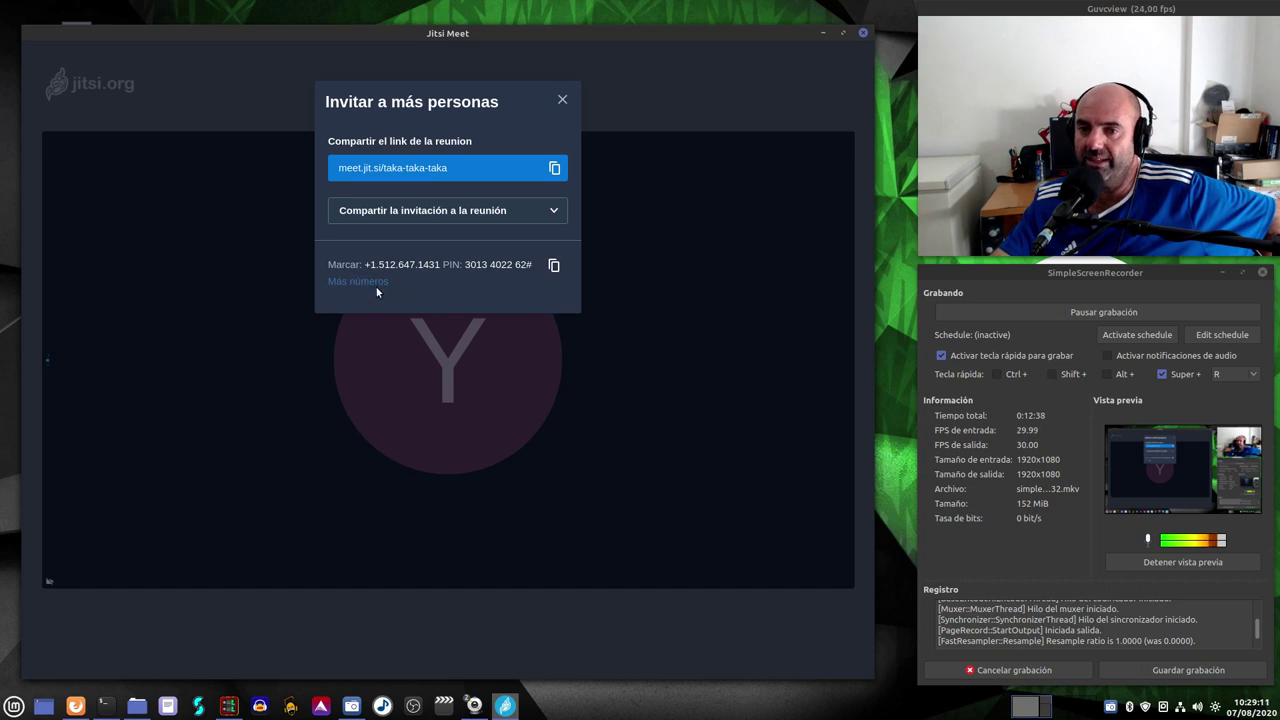
pyautogui.click(562, 99)
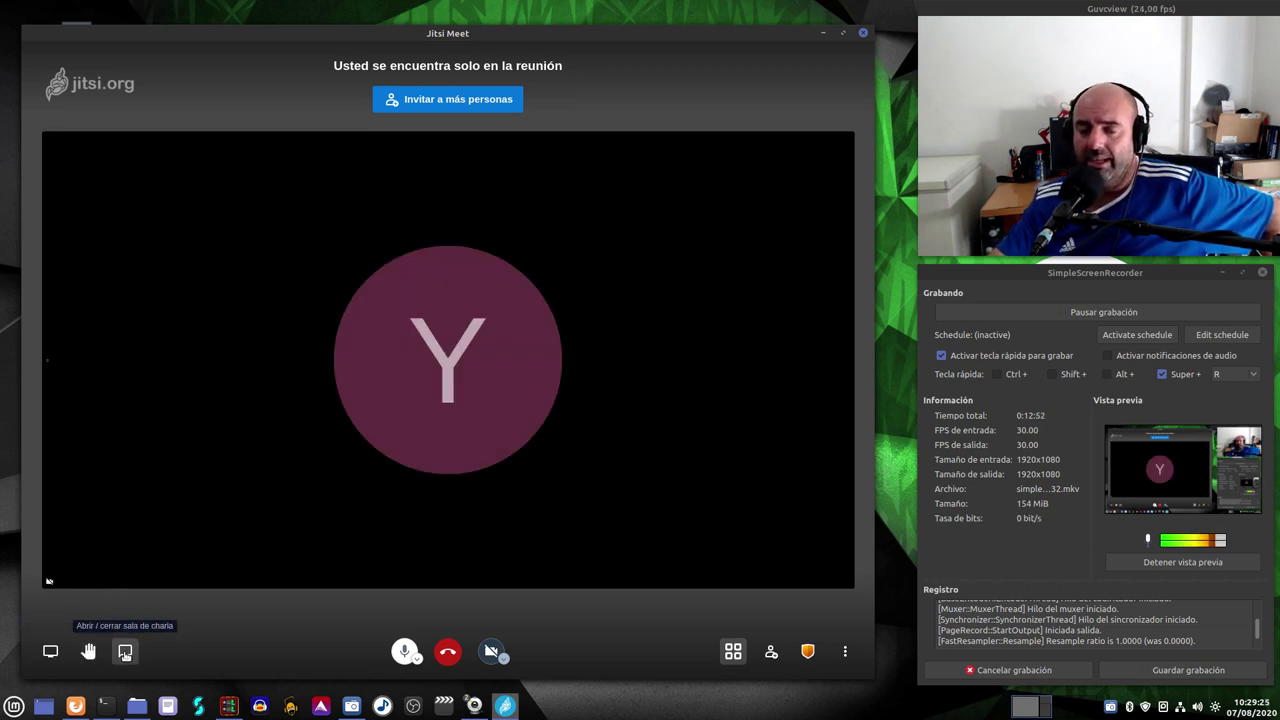
pyautogui.click(125, 652)
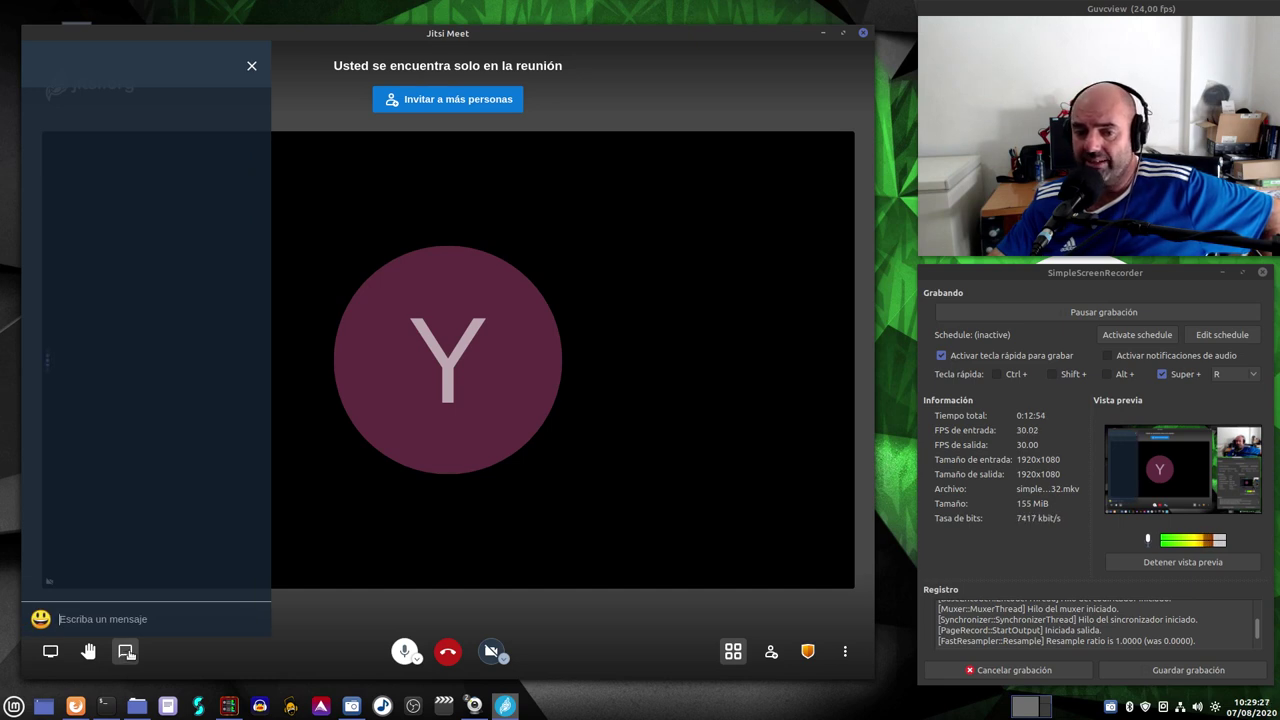
pyautogui.click(125, 652)
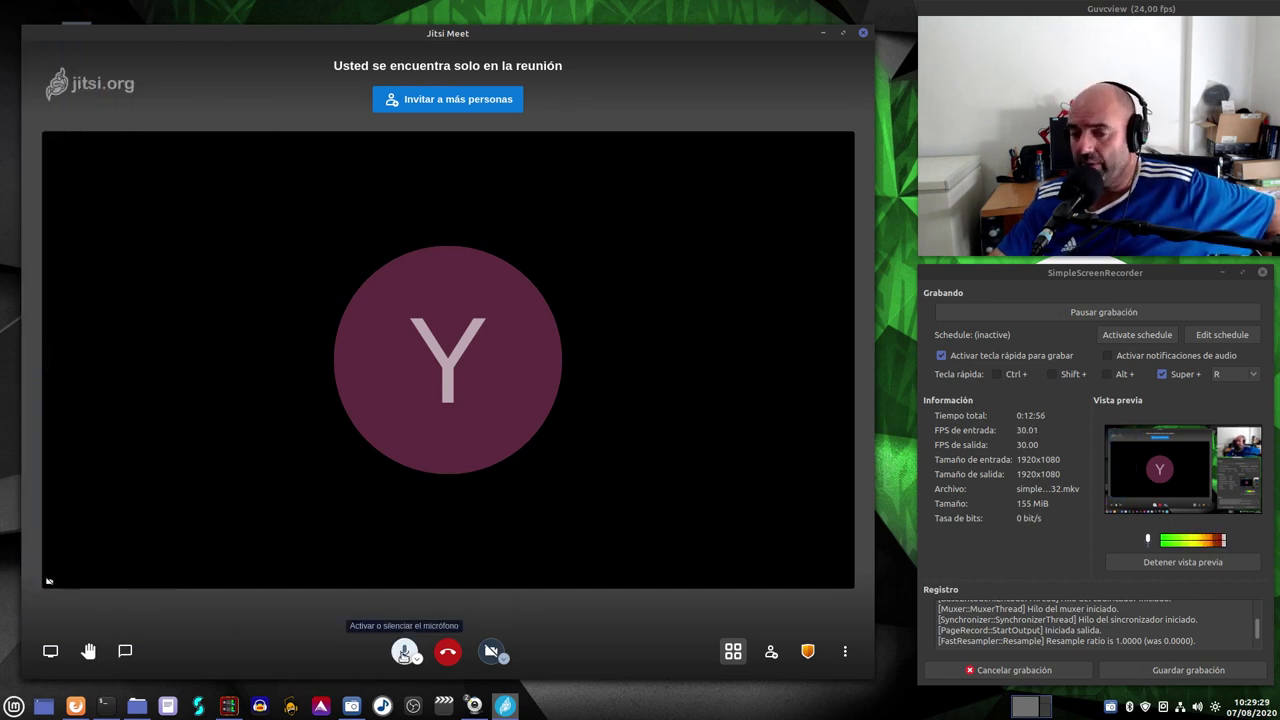
# - Try to start the camera in the meeting, and expand and collapse the camera notification's details
pyautogui.click(491, 651)
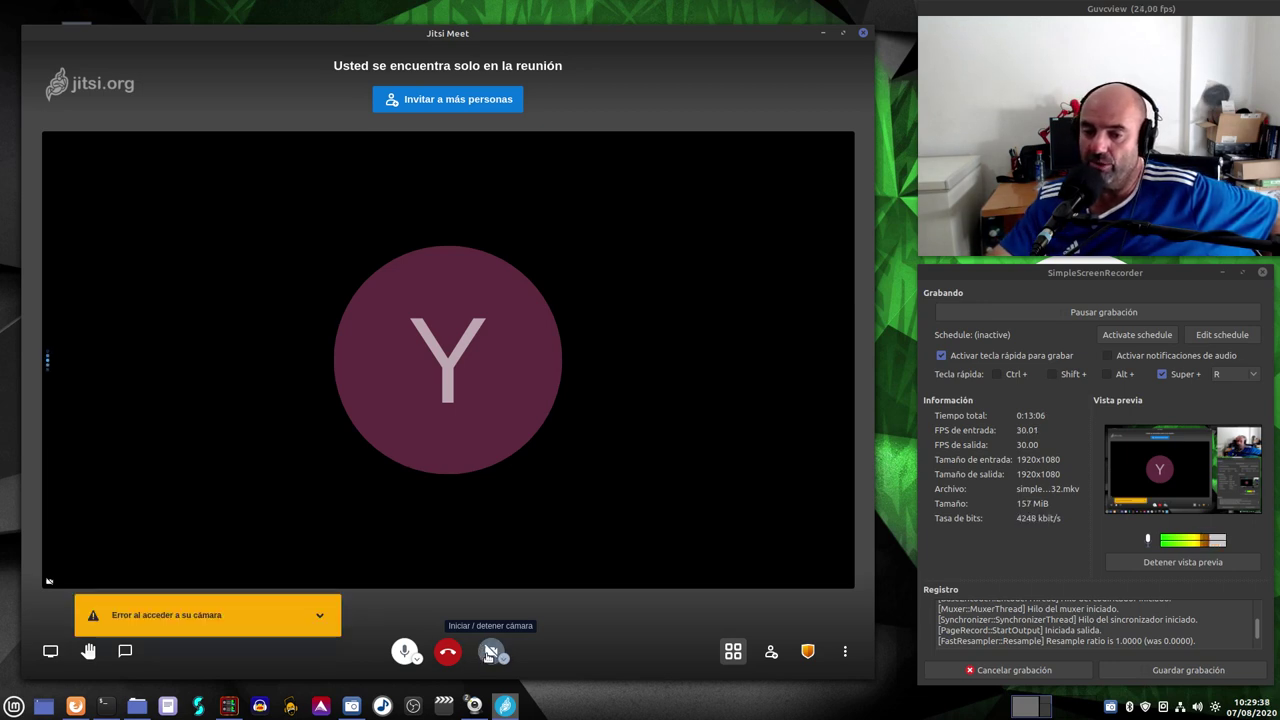
pyautogui.click(323, 617)
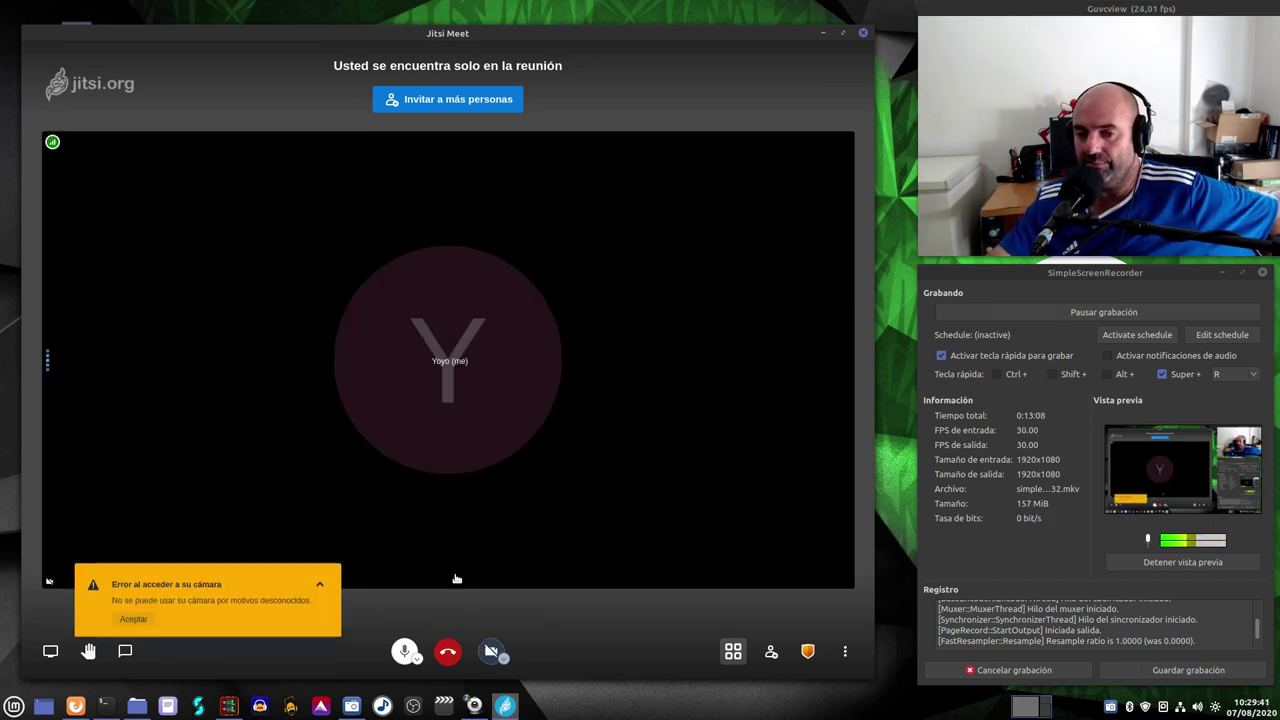
pyautogui.click(320, 585)
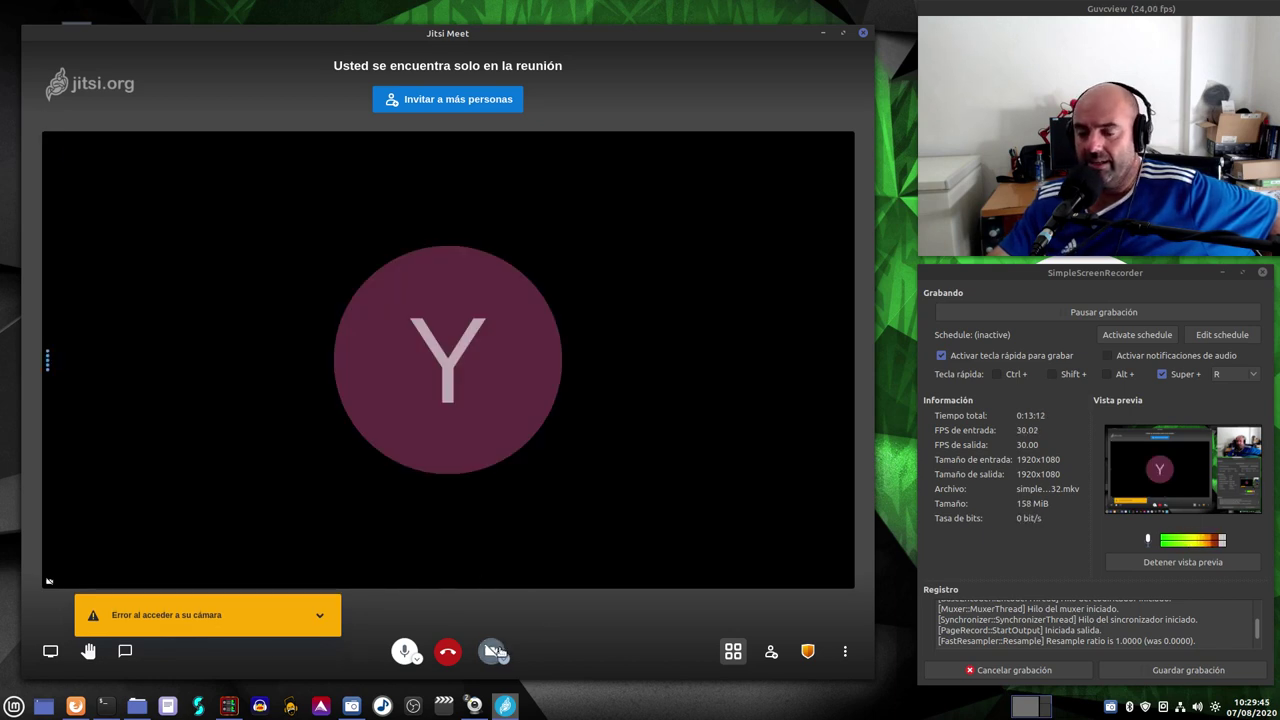
# - Compare the tile view with the single-participant view and look at the invitation options again
pyautogui.click(733, 652)
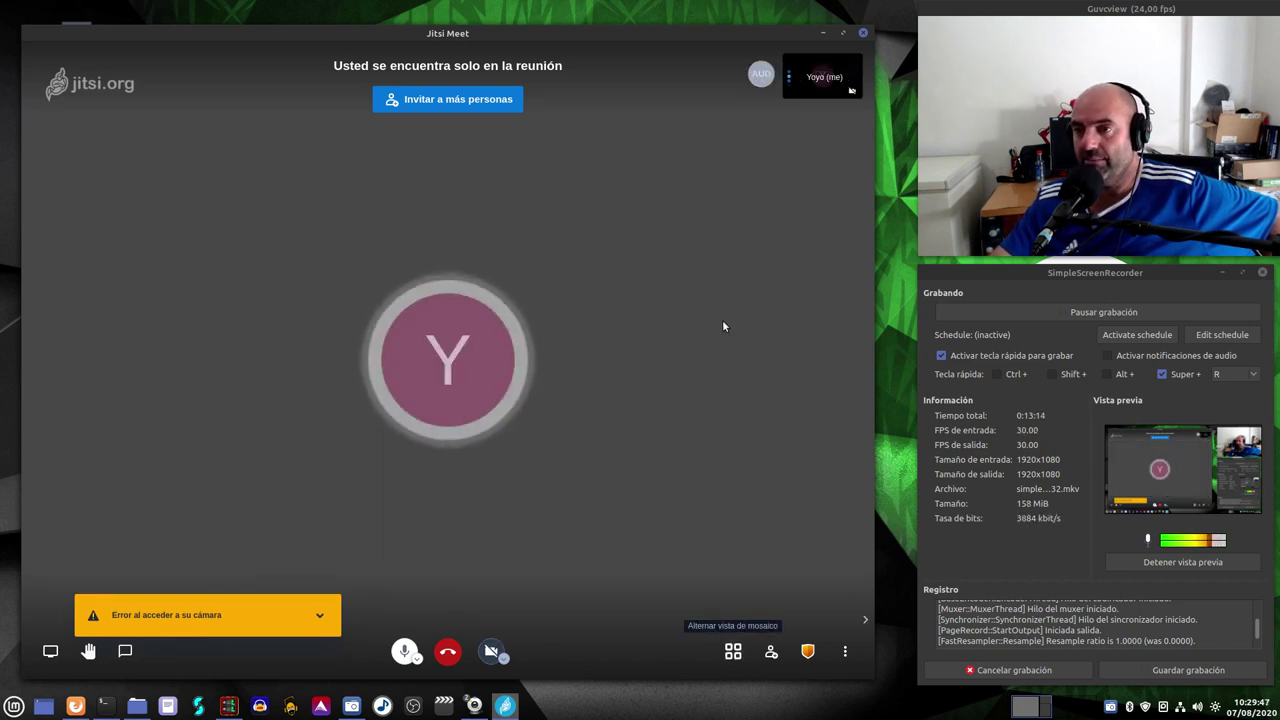
pyautogui.click(733, 652)
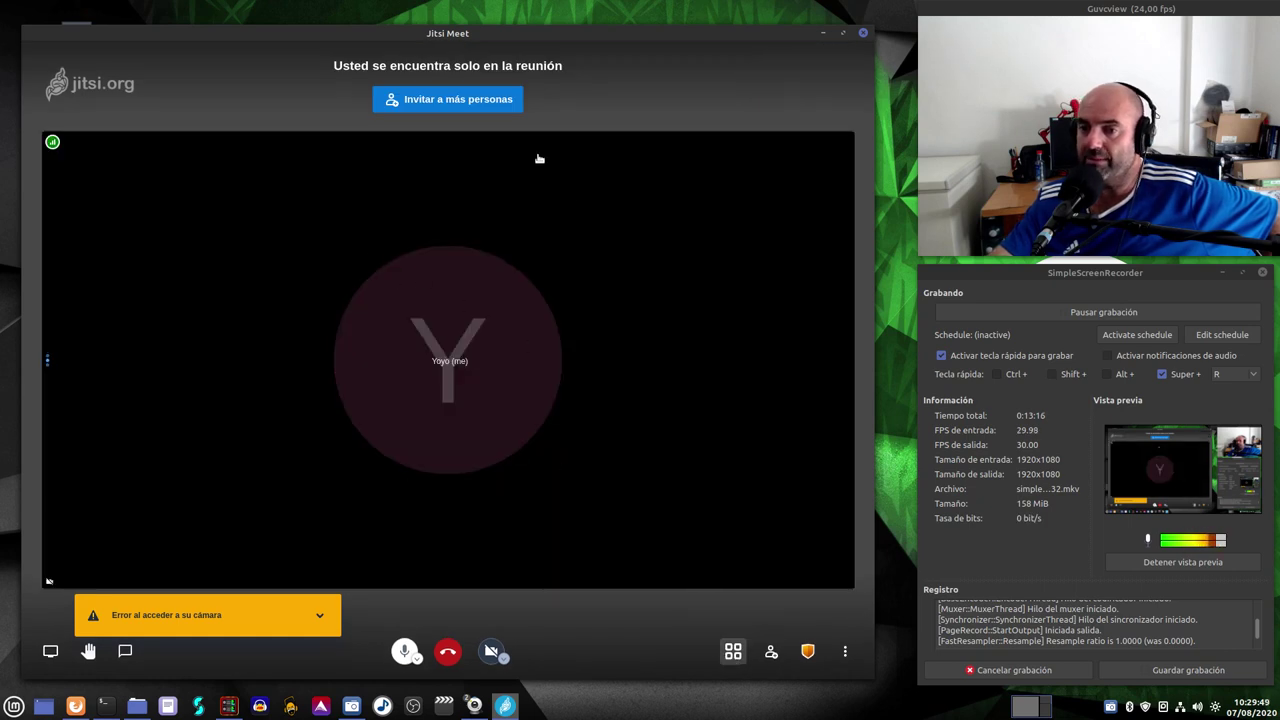
pyautogui.click(733, 652)
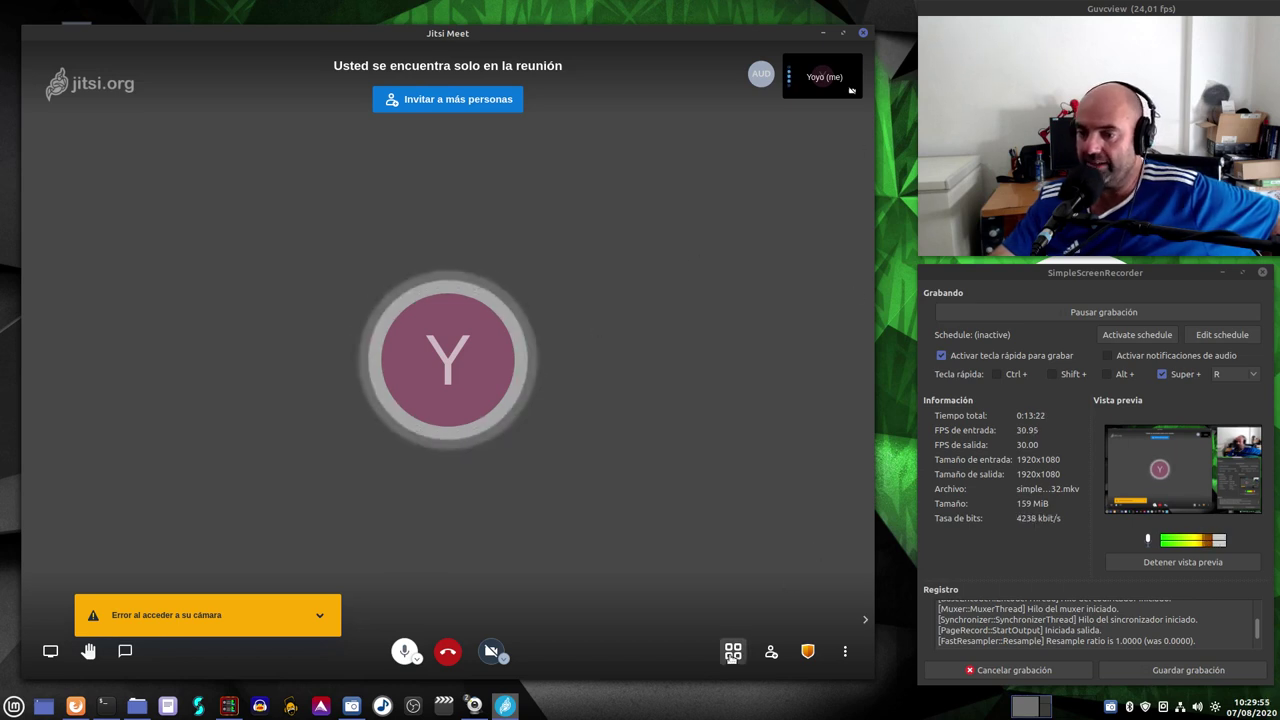
pyautogui.click(733, 652)
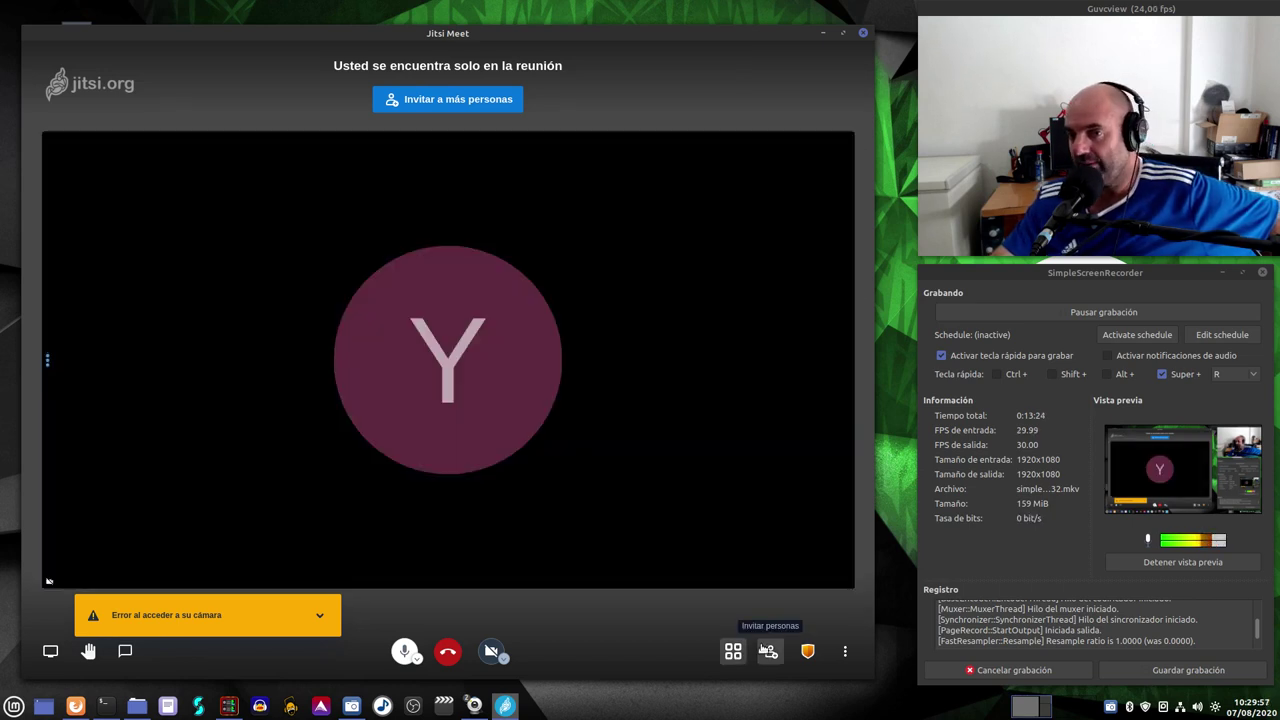
pyautogui.click(768, 651)
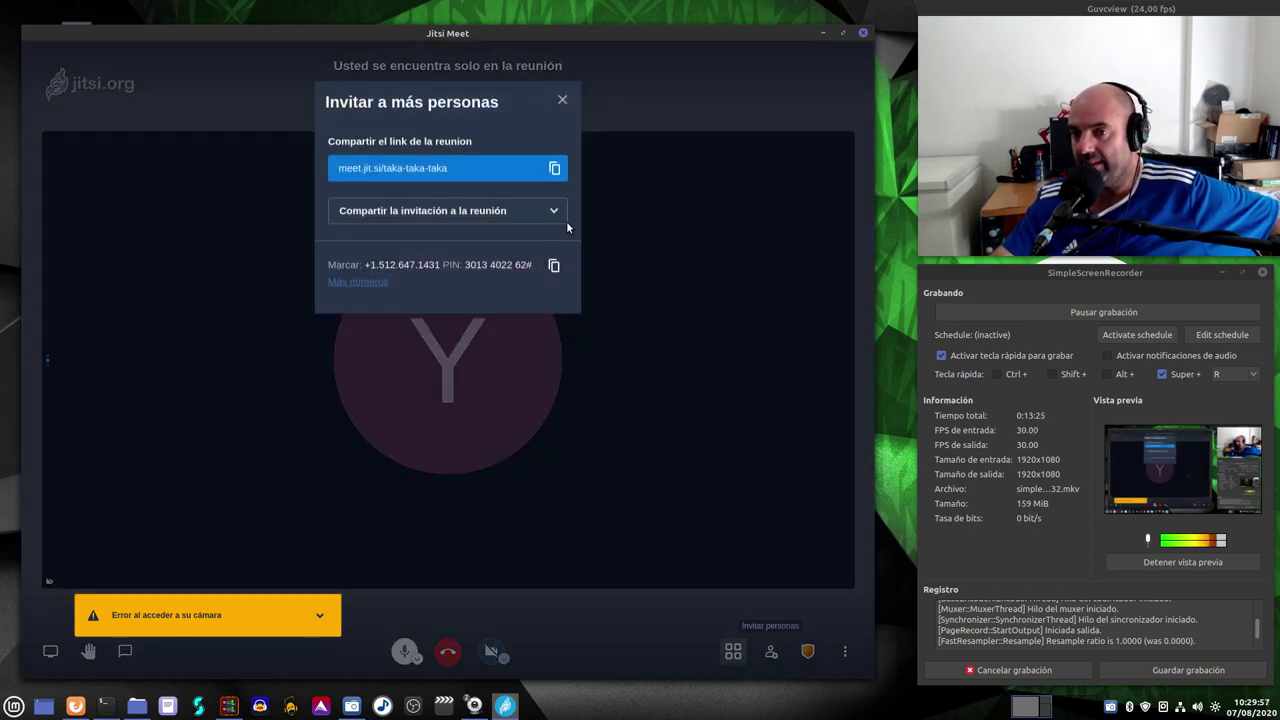
pyautogui.click(561, 104)
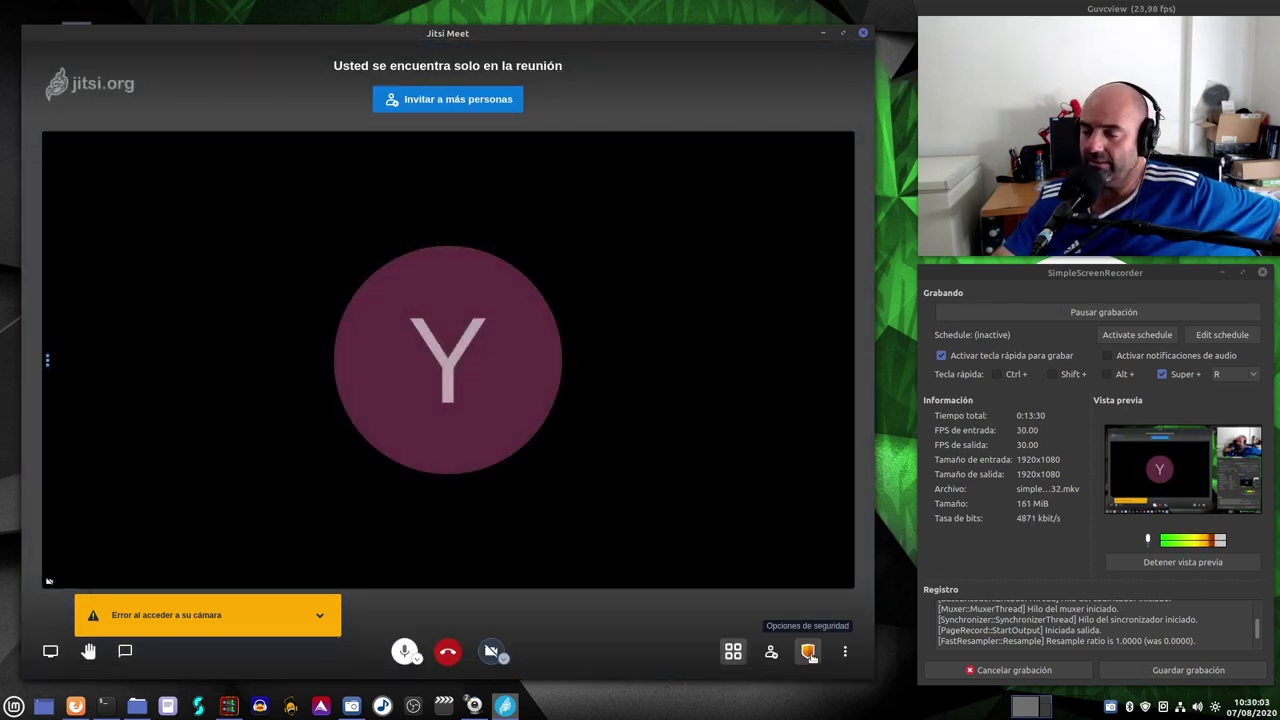
# - Review the meeting settings for devices, profile, calendar and moderator and language options, and leave them without changes
pyautogui.click(845, 651)
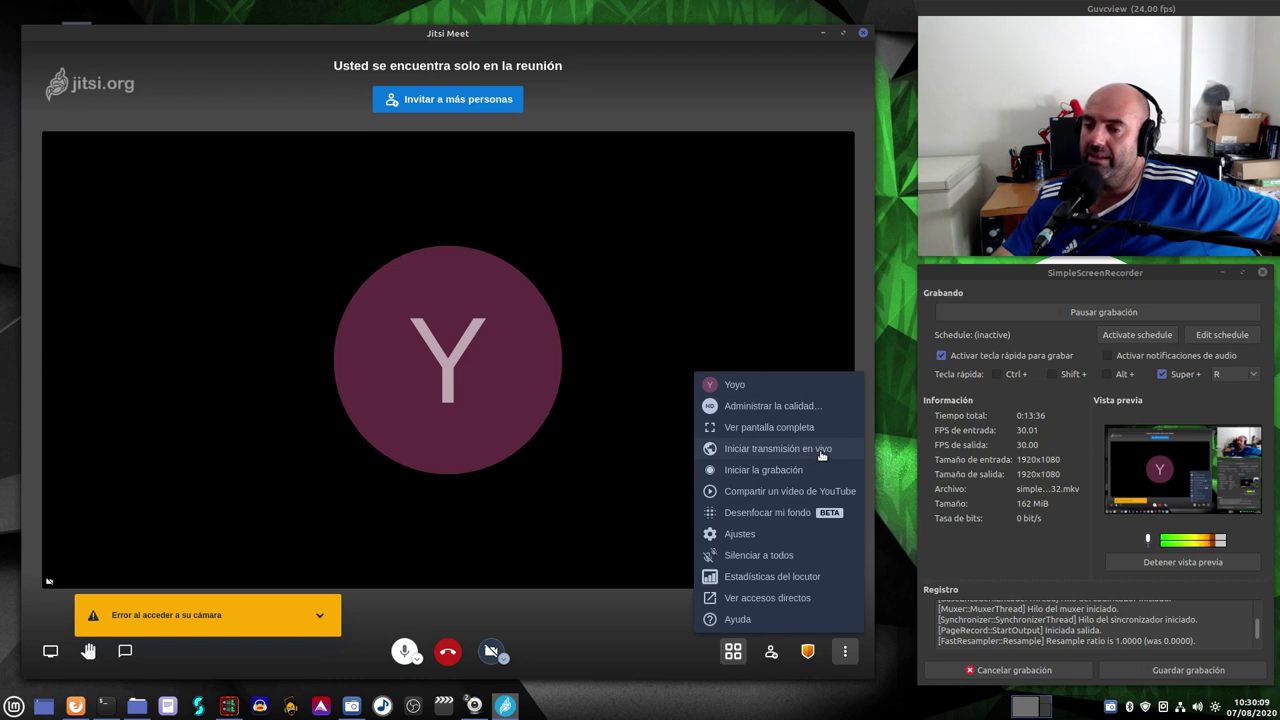
pyautogui.click(770, 535)
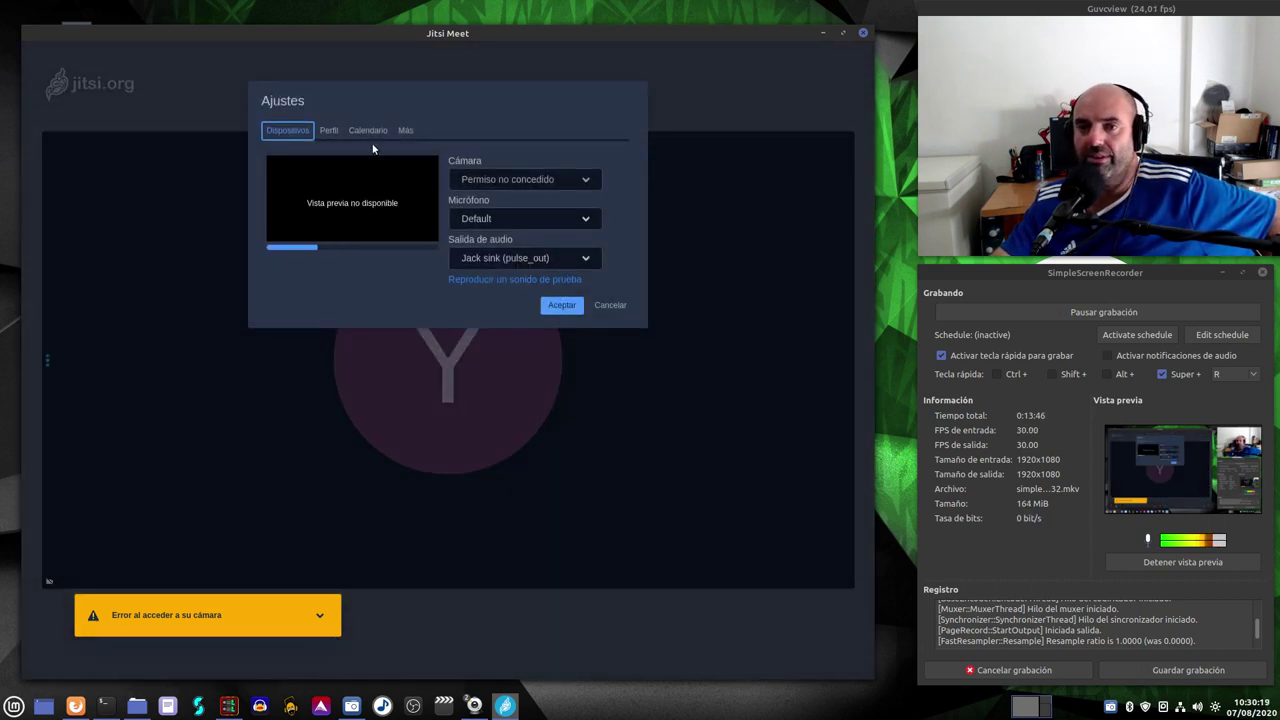
pyautogui.click(330, 132)
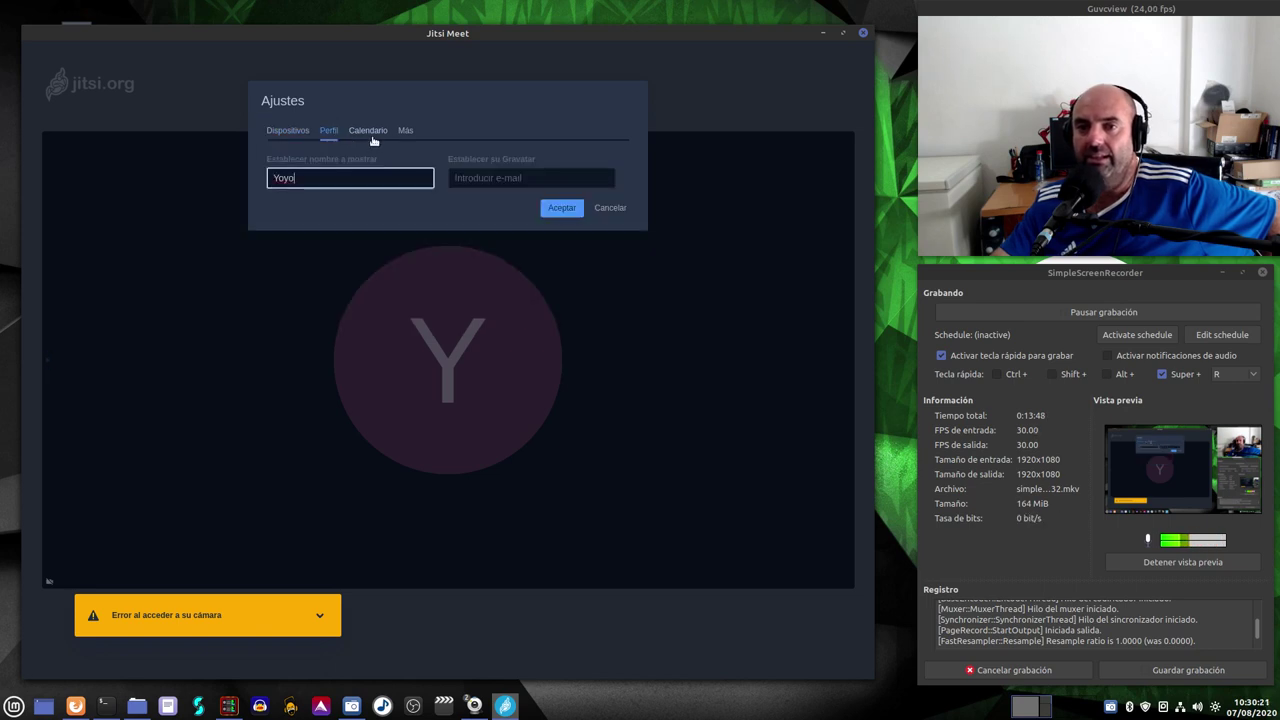
pyautogui.click(375, 138)
pyautogui.click(409, 133)
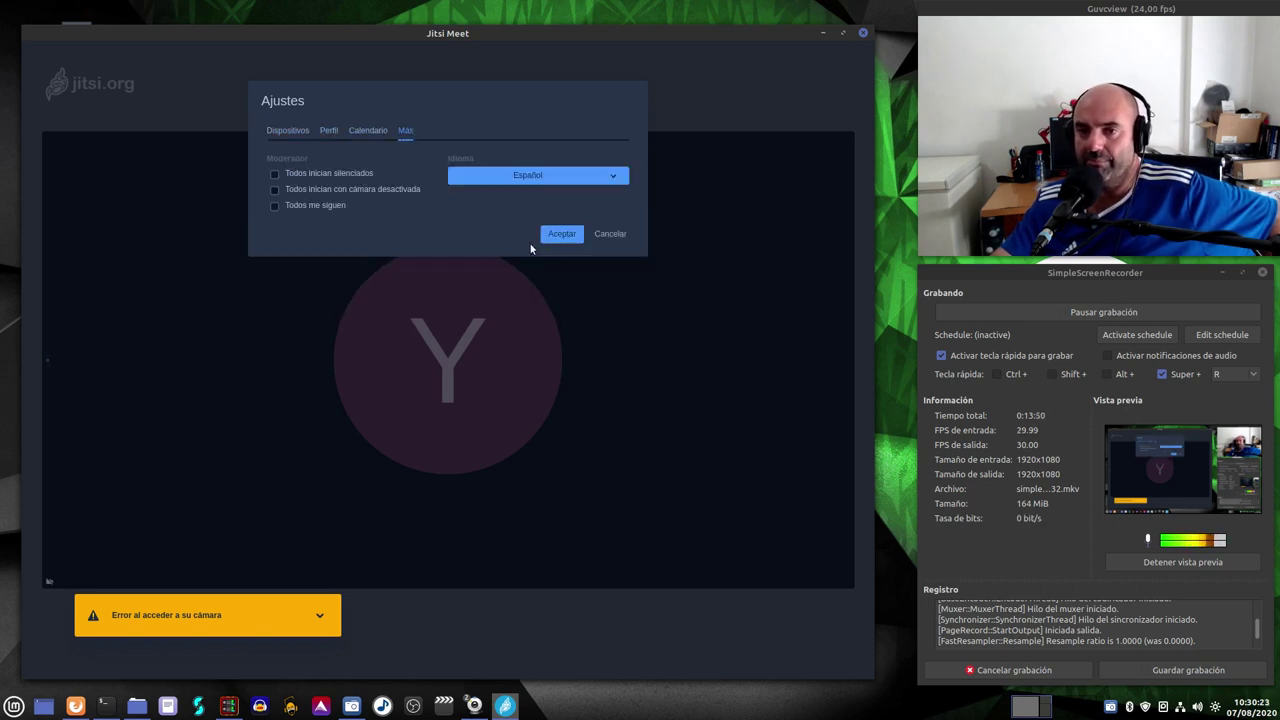
pyautogui.click(610, 236)
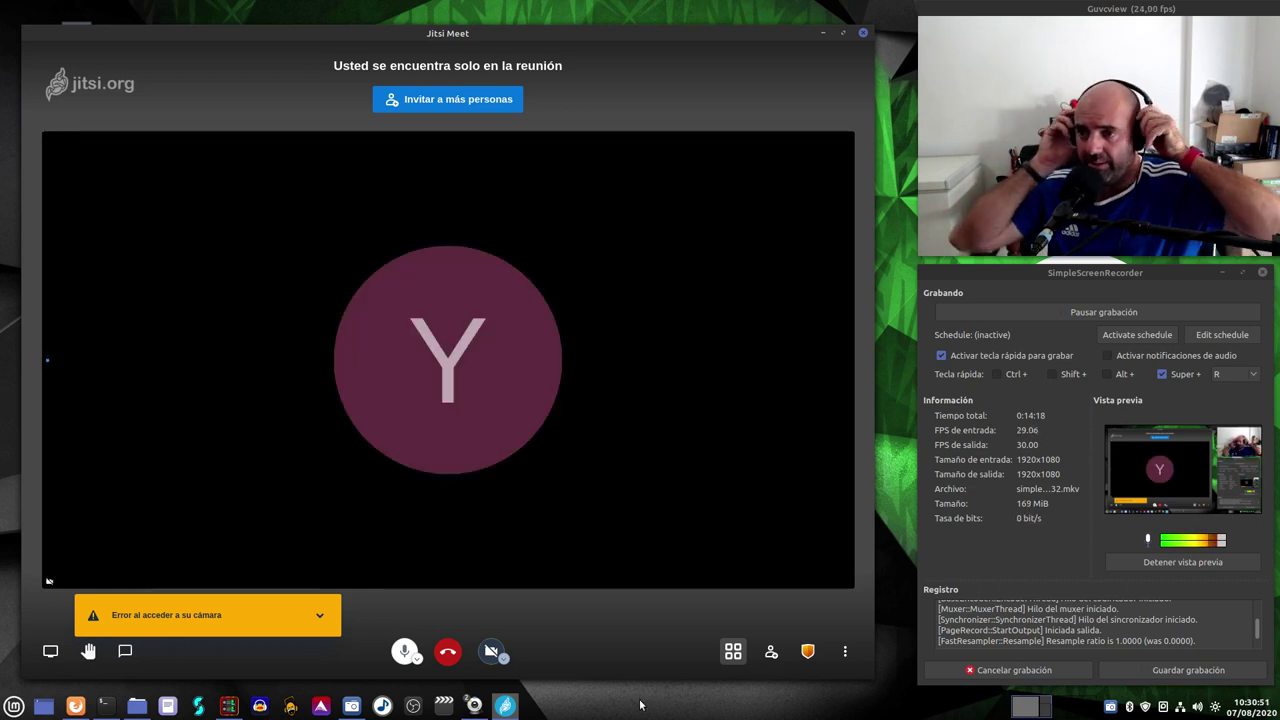
# - Find and launch the Bashtop resource monitor, and place its window over the upper middle of the meeting window
pyautogui.moveTo(502, 449)
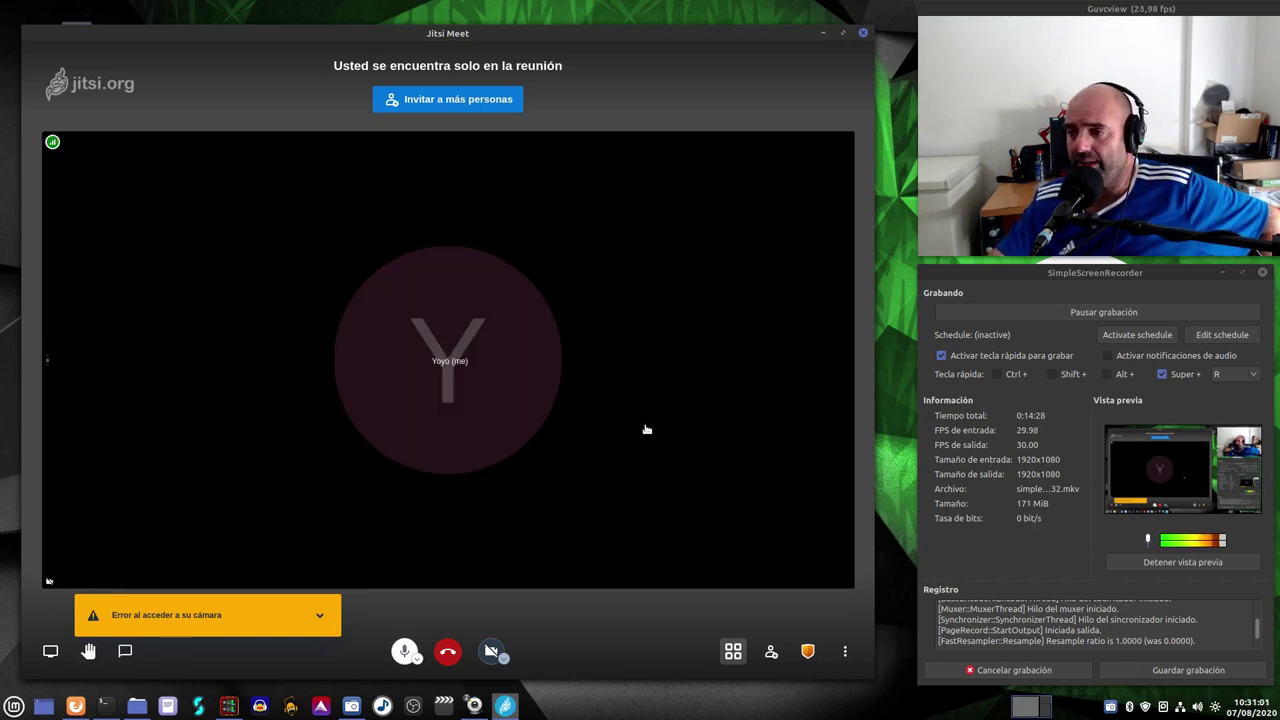
pyautogui.click(16, 706)
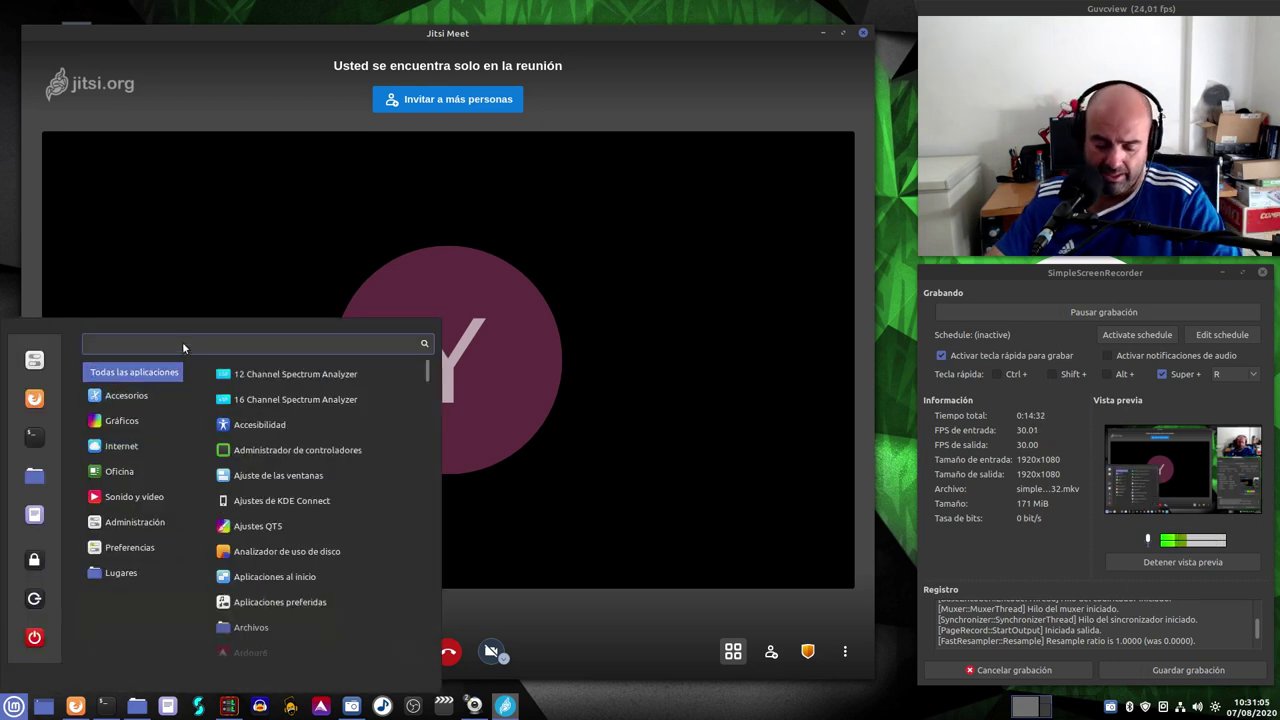
pyautogui.write('bas')
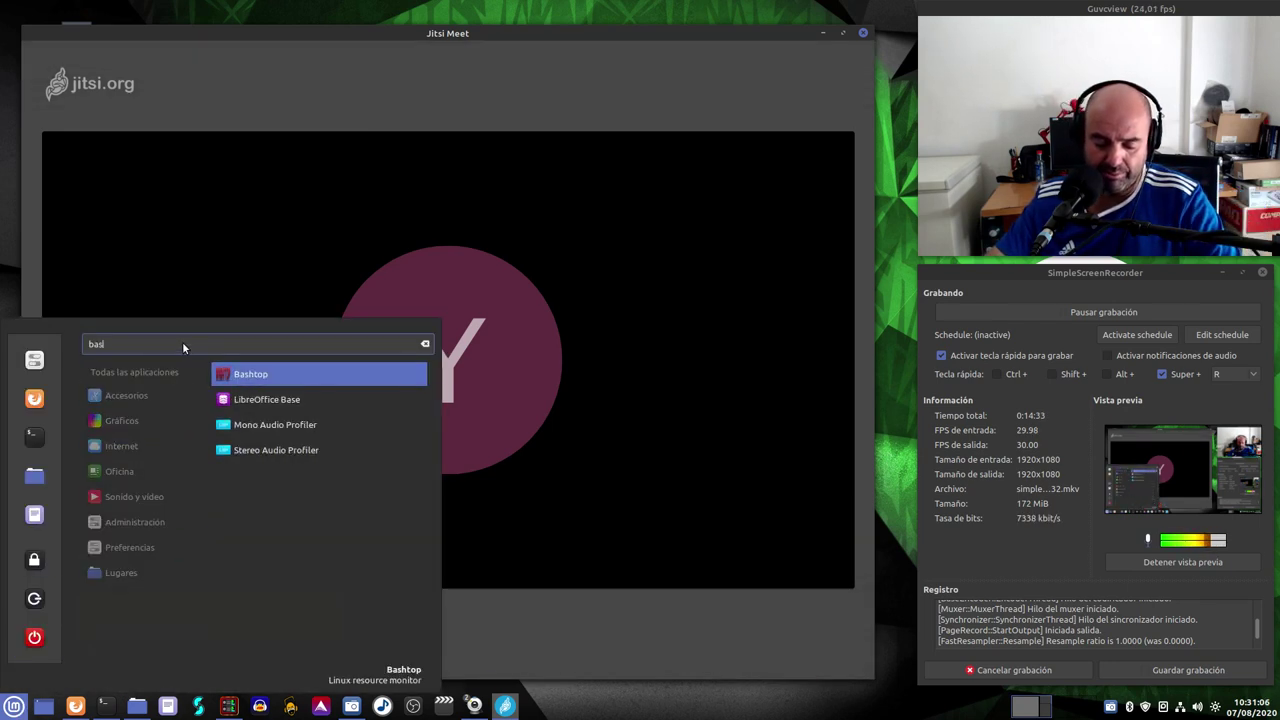
pyautogui.click(255, 378)
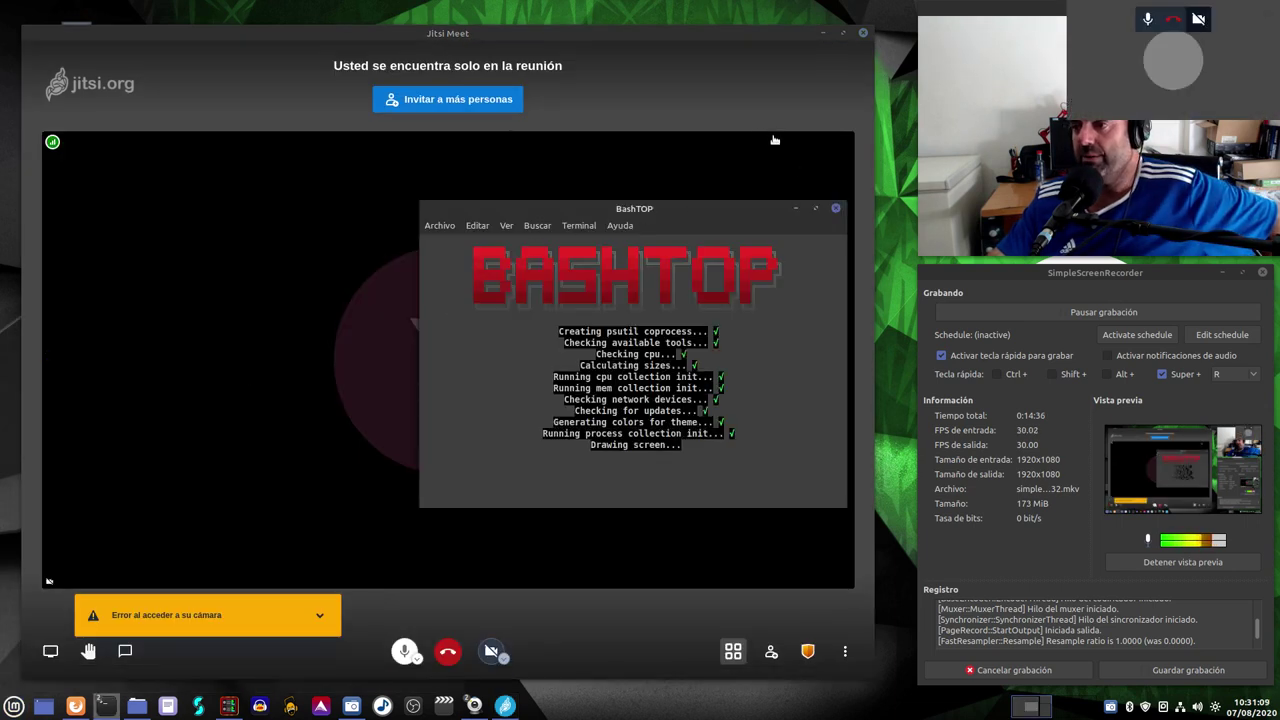
pyautogui.moveTo(737, 212); pyautogui.dragTo(540, 128)
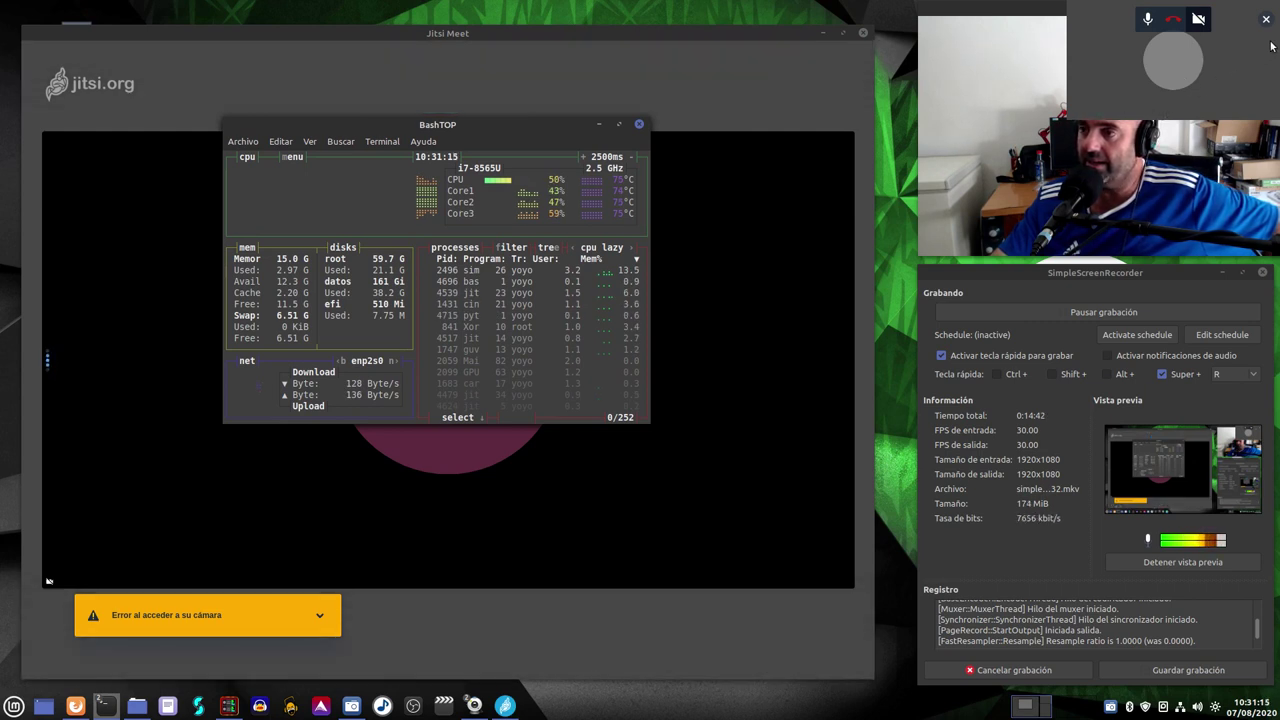
# - Move the floating call window away from the webcam preview to beside Bashtop, and minimize the main Jitsi Meet window
pyautogui.moveTo(1108, 14); pyautogui.dragTo(774, 246)
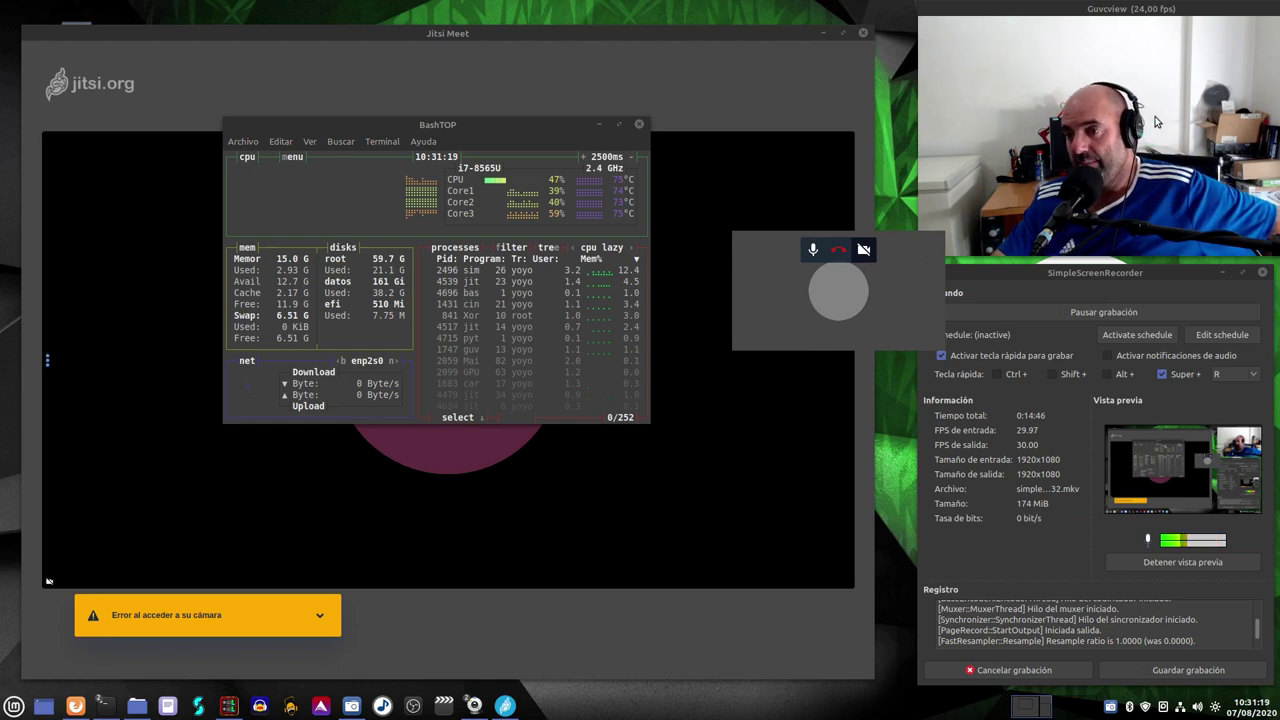
pyautogui.moveTo(900, 252); pyautogui.dragTo(825, 292)
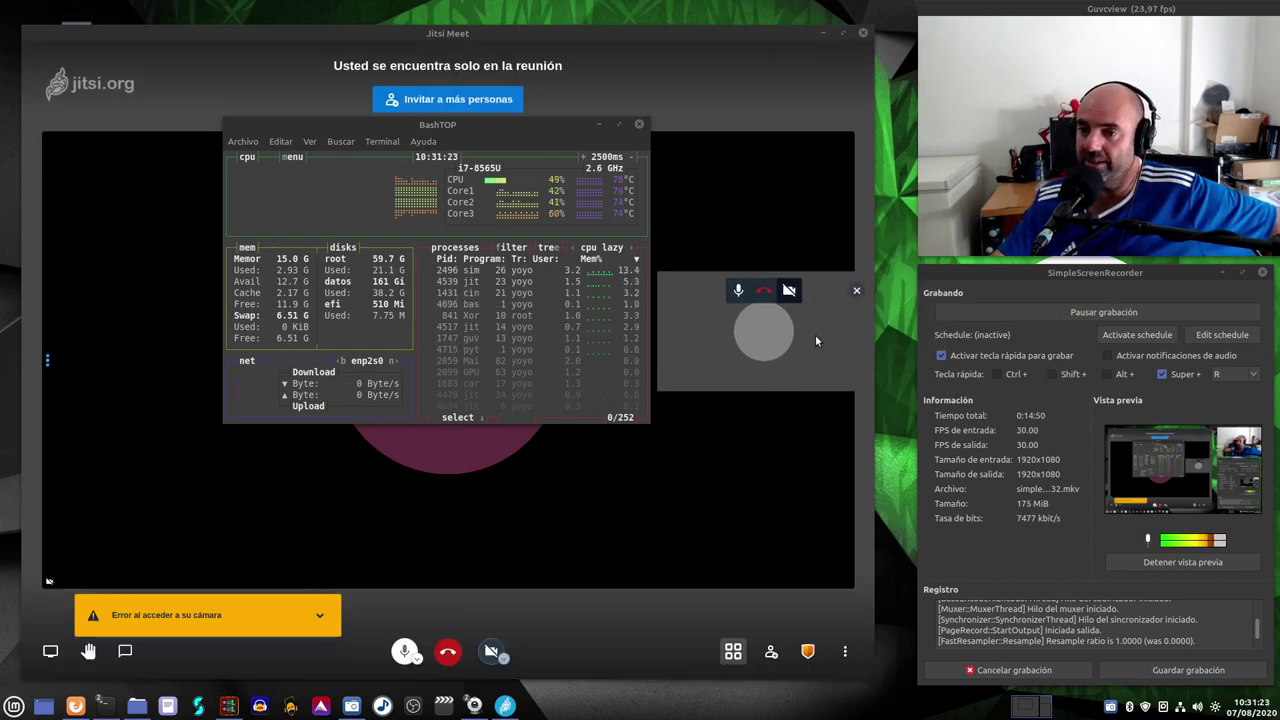
pyautogui.moveTo(491, 130); pyautogui.dragTo(442, 94)
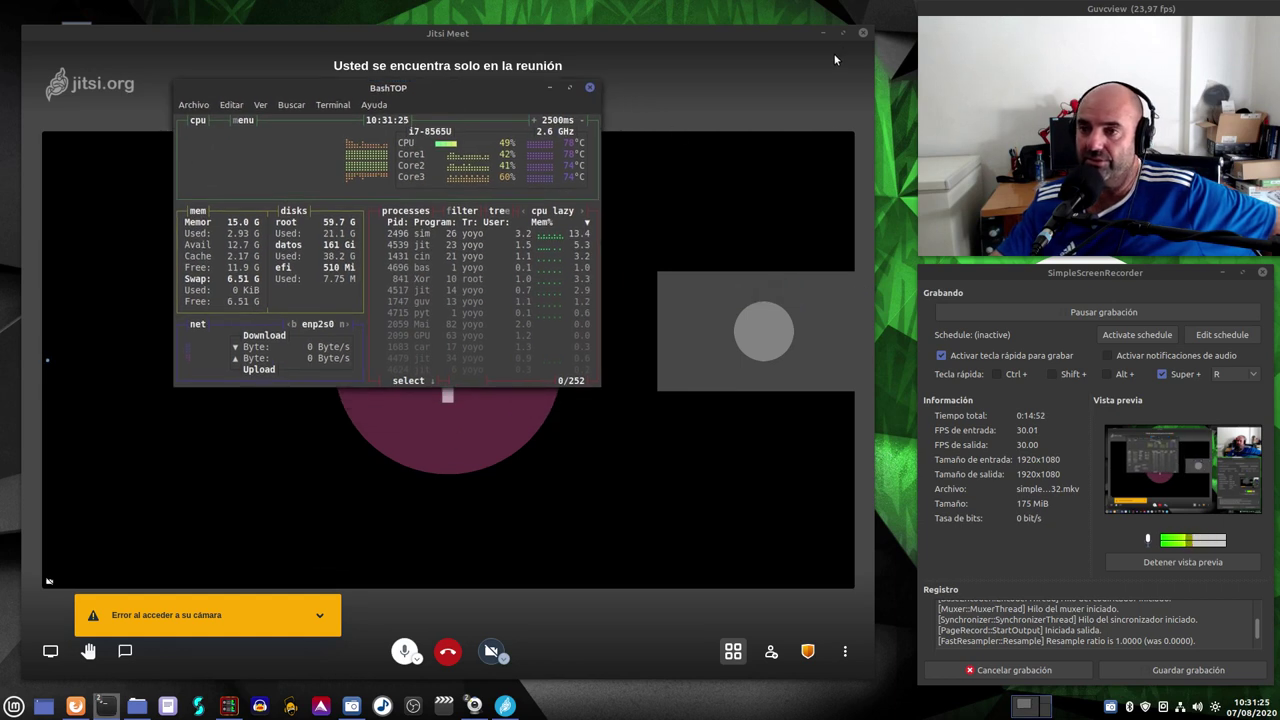
pyautogui.click(824, 38)
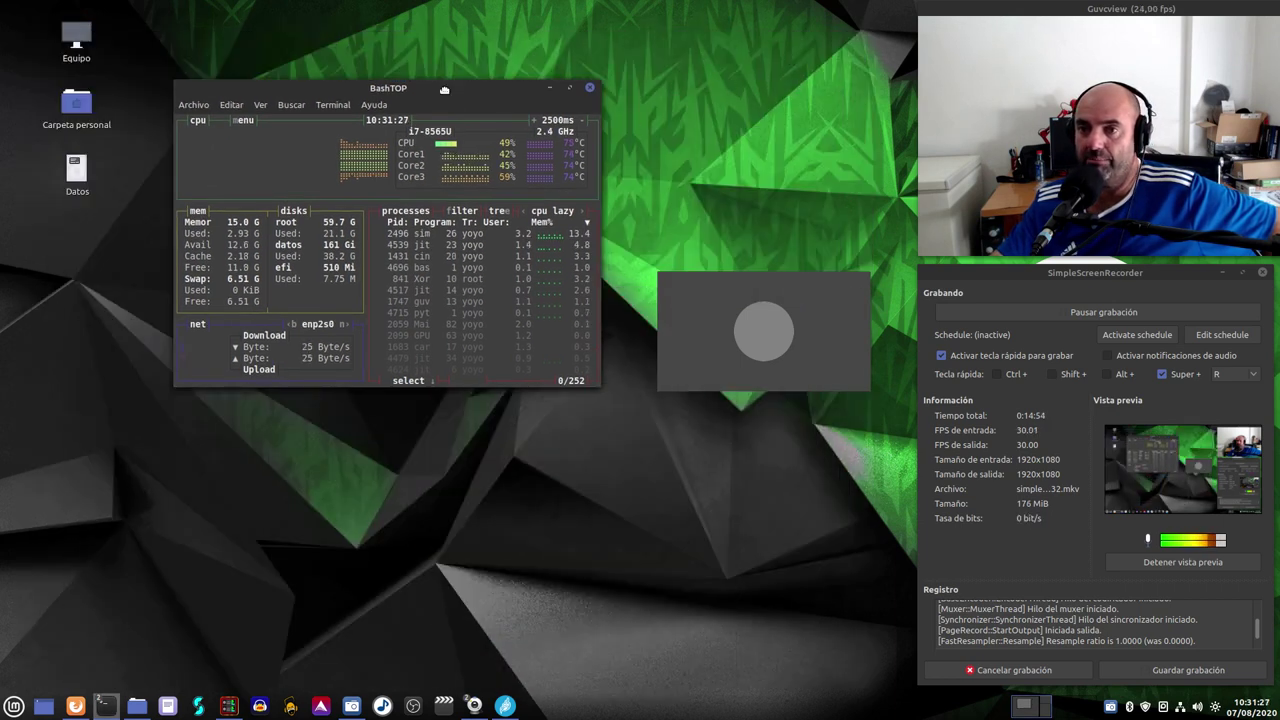
pyautogui.moveTo(827, 292)
pyautogui.moveTo(829, 294); pyautogui.dragTo(836, 179)
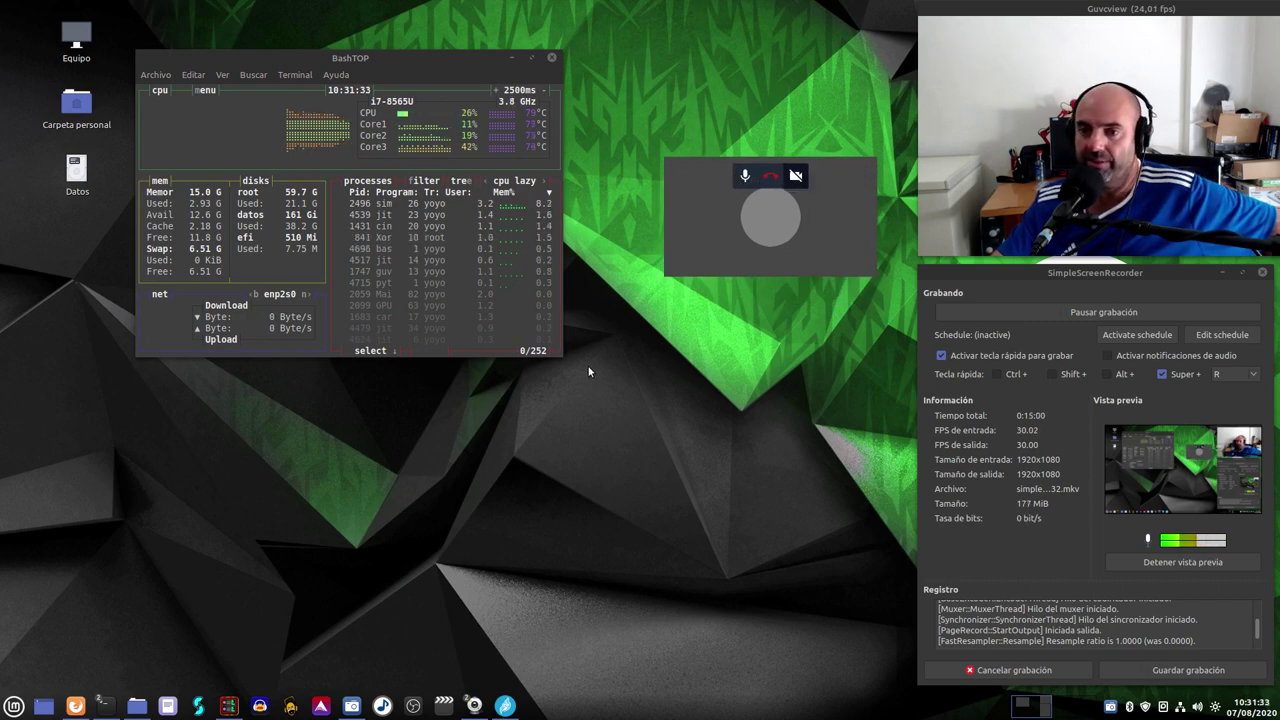
# - Enlarge Bashtop to 145x47 to examine the processes' CPU and memory use, briefly restoring the meeting window for comparison
pyautogui.moveTo(557, 355); pyautogui.dragTo(899, 598)
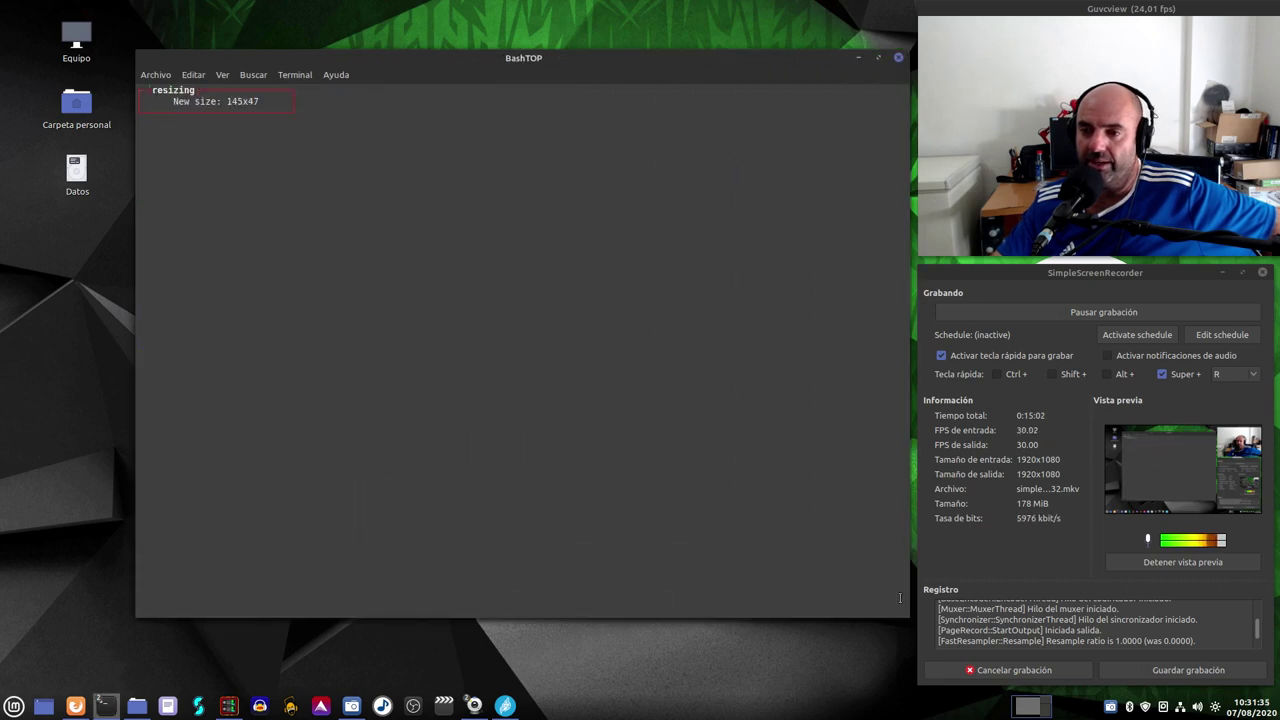
pyautogui.moveTo(615, 62); pyautogui.dragTo(512, 57)
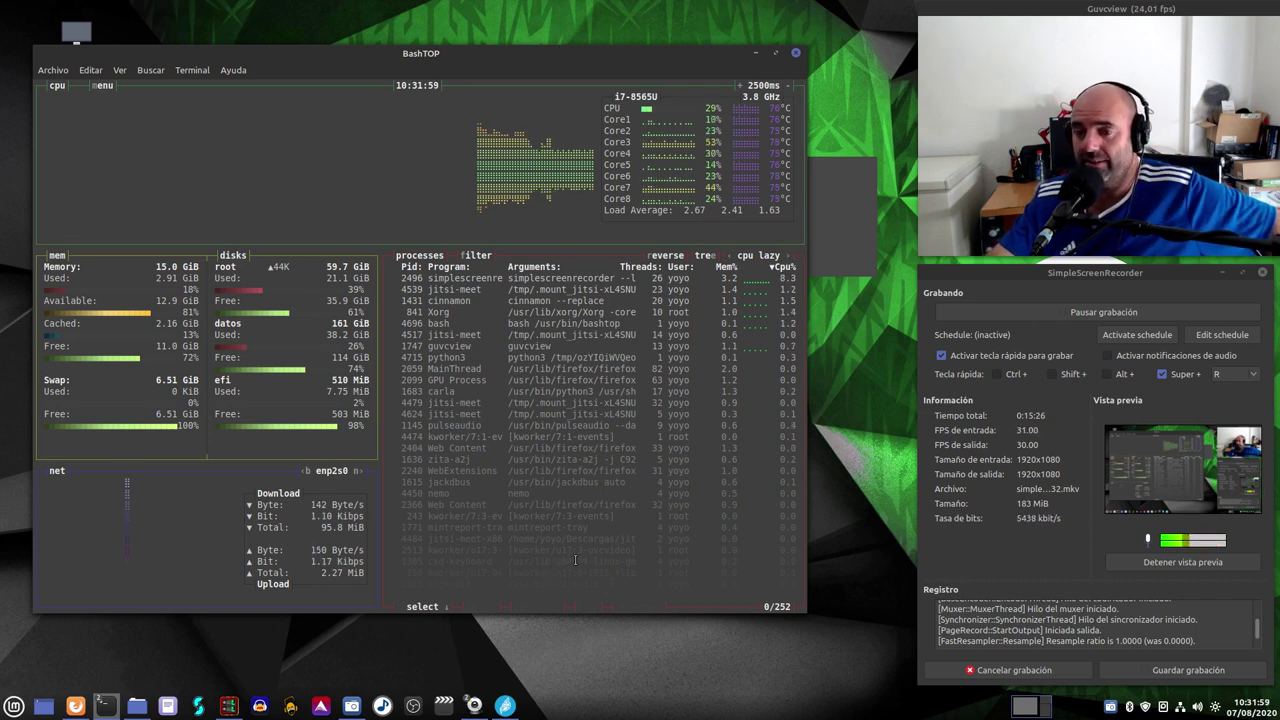
pyautogui.click(505, 706)
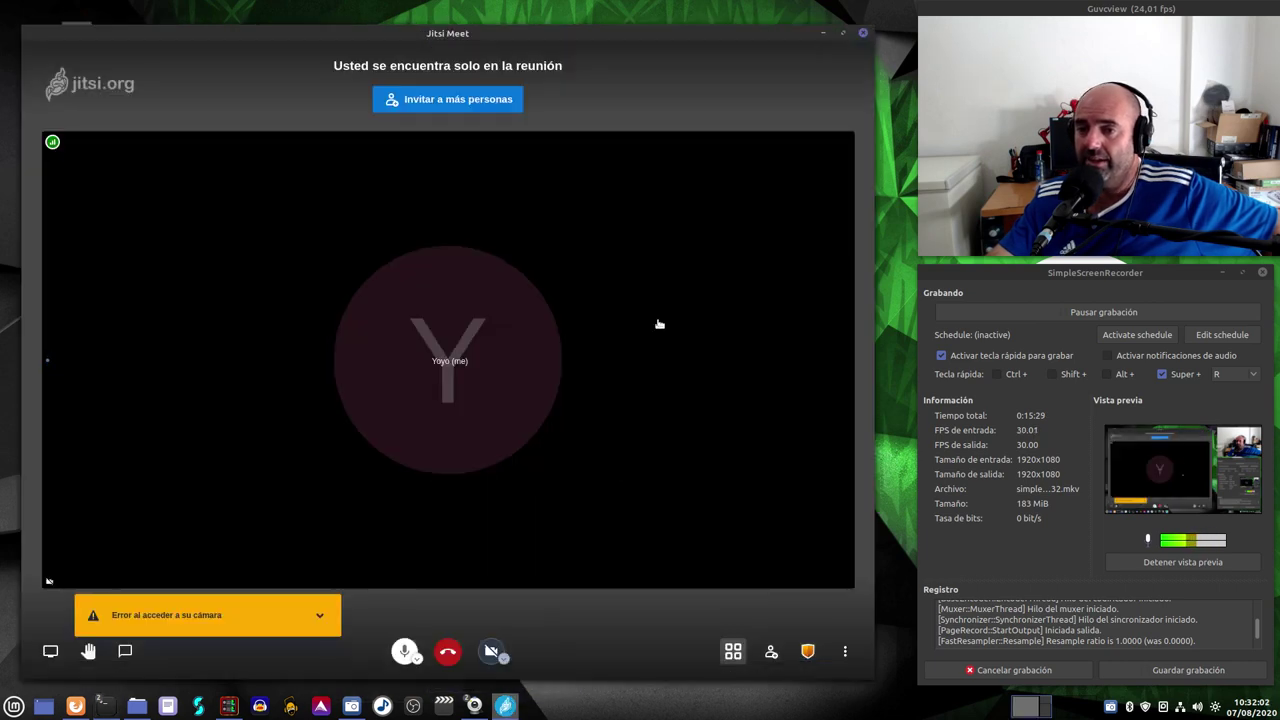
pyautogui.click(822, 33)
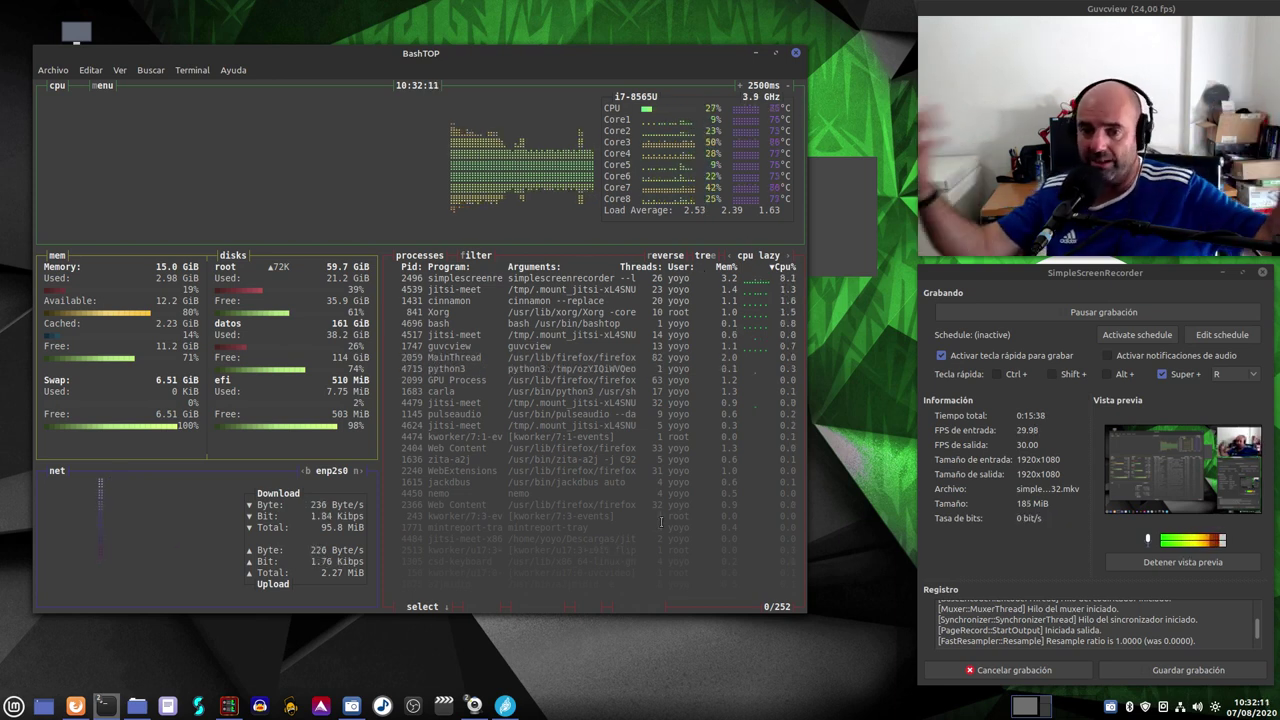
# - Minimize Bashtop, bring back the Jitsi Meet window and move it slightly upward on the desktop
pyautogui.click(755, 52)
pyautogui.click(505, 706)
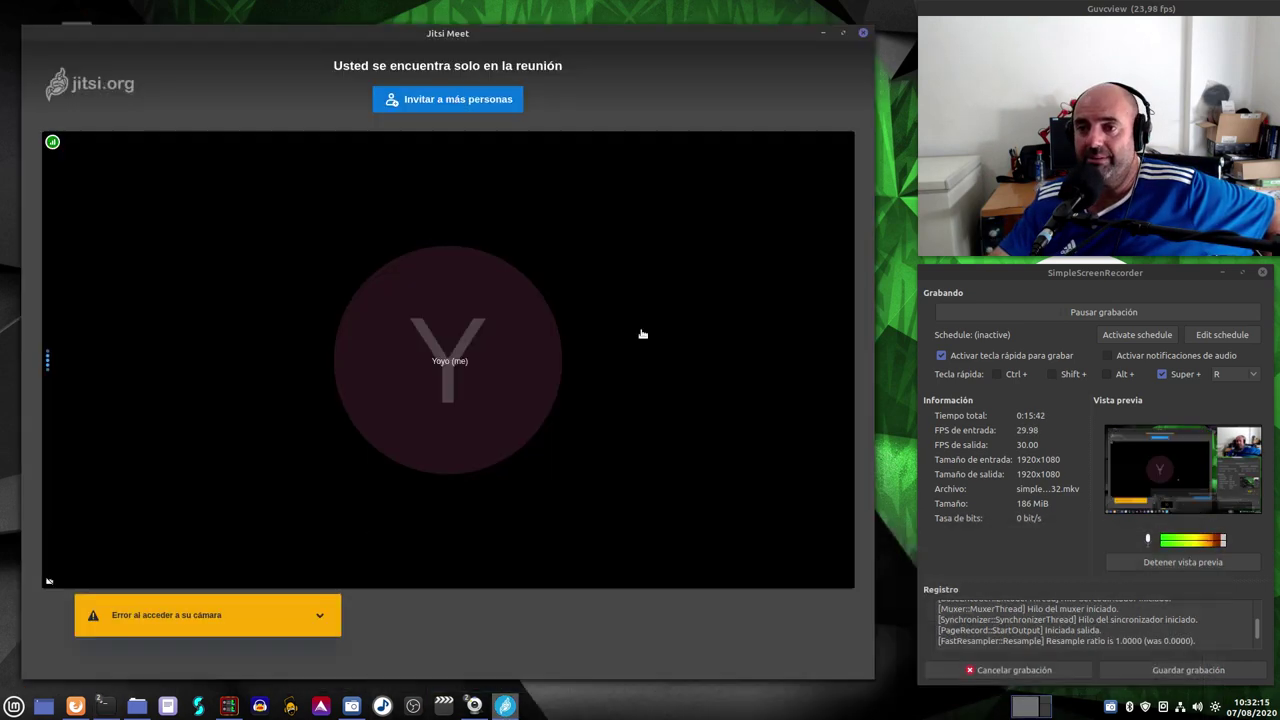
pyautogui.moveTo(630, 34); pyautogui.dragTo(639, 15)
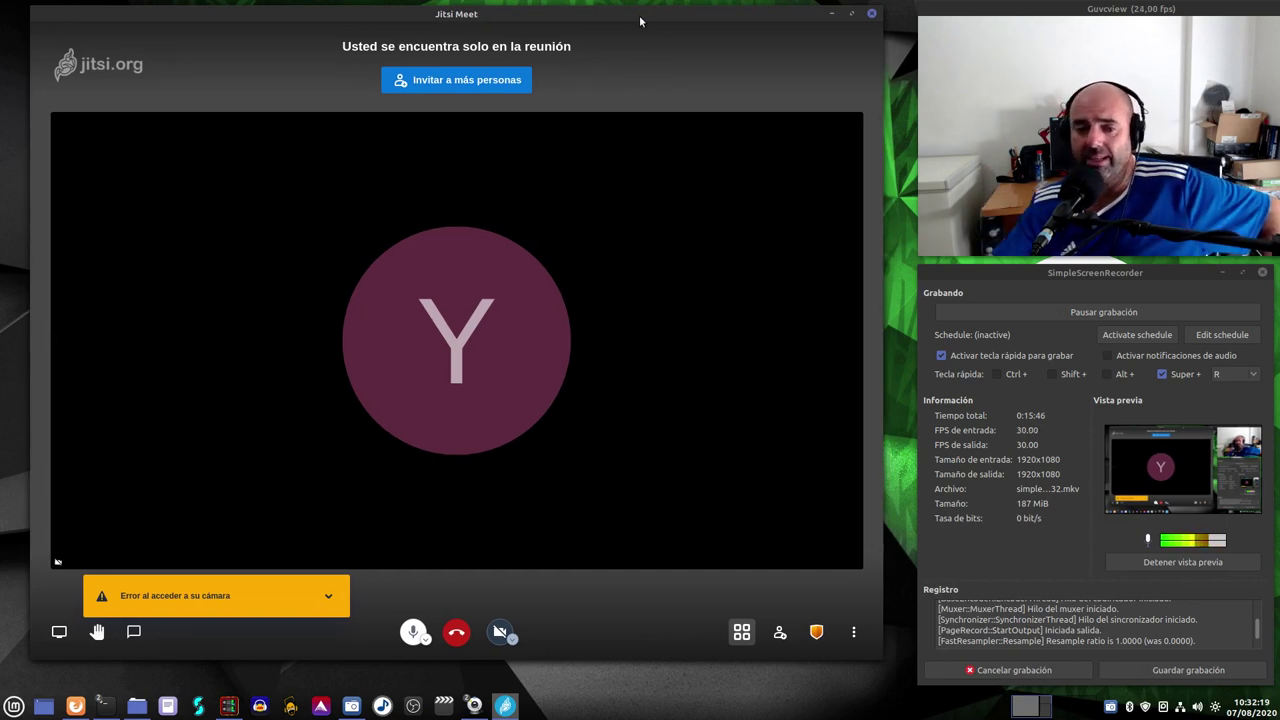
# - Expand the camera error notification in the meeting and dismiss it
pyautogui.click(331, 599)
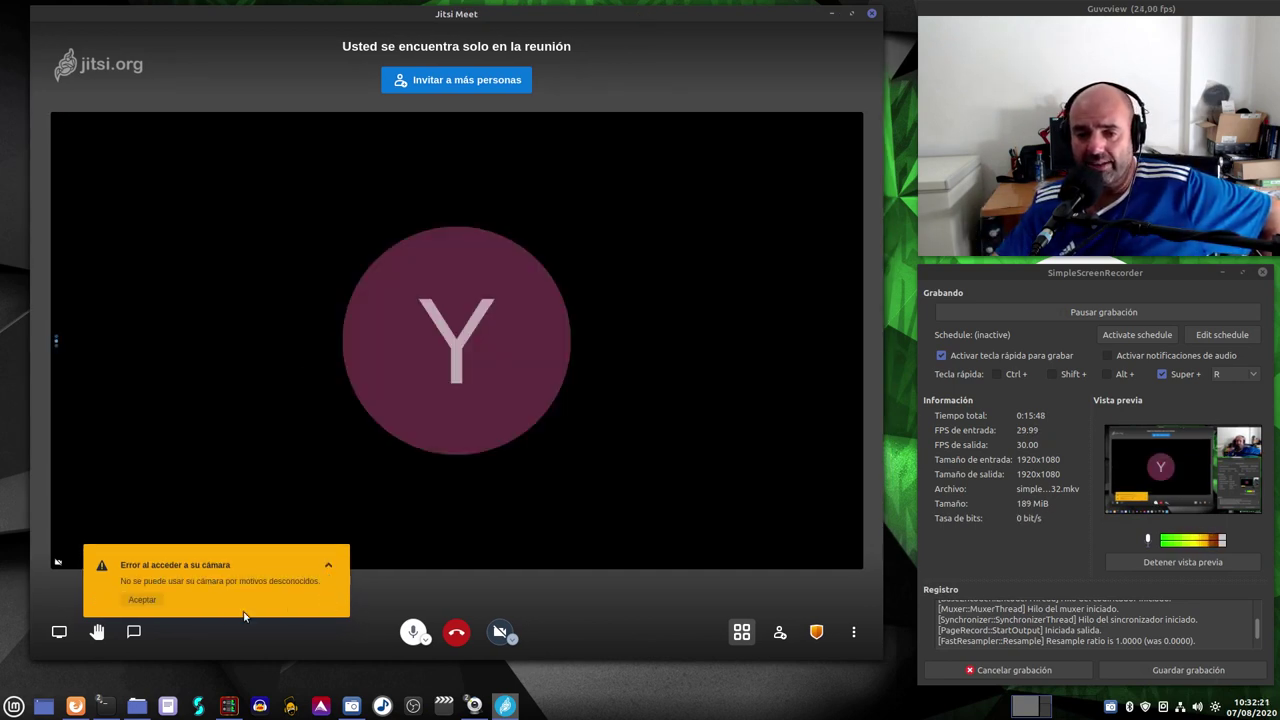
pyautogui.click(156, 602)
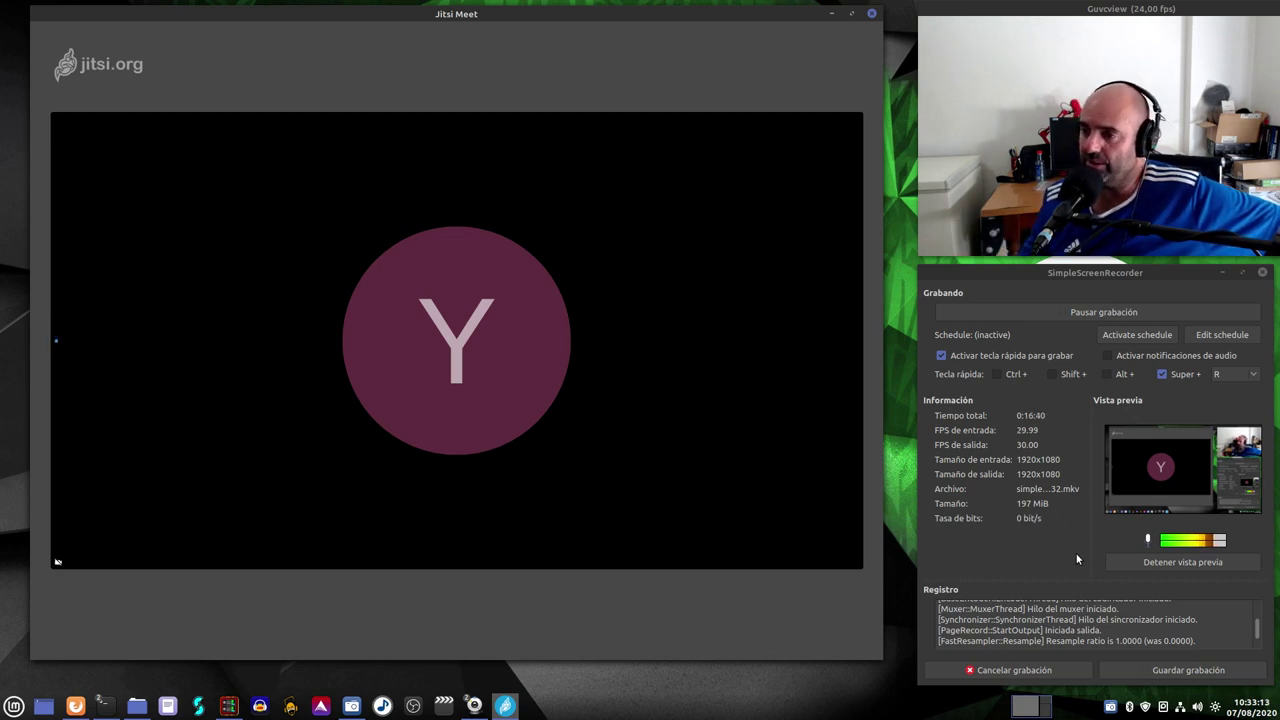
pyautogui.moveTo(820, 534)
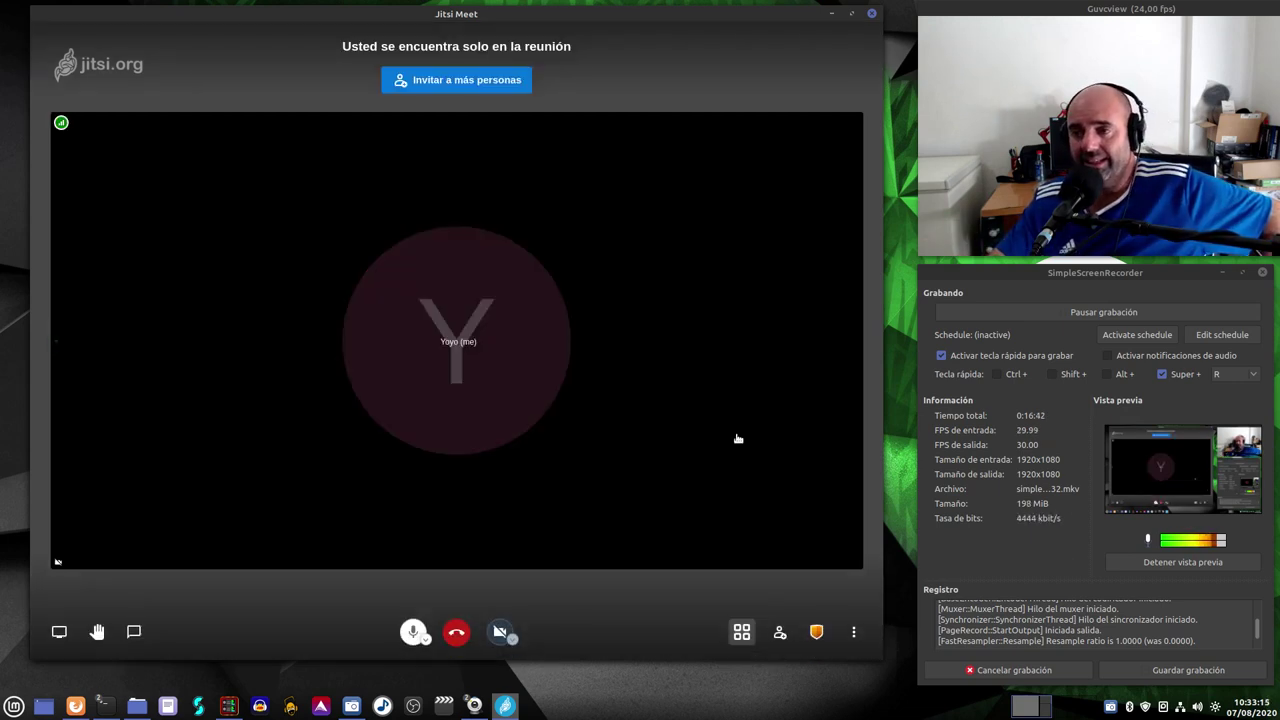